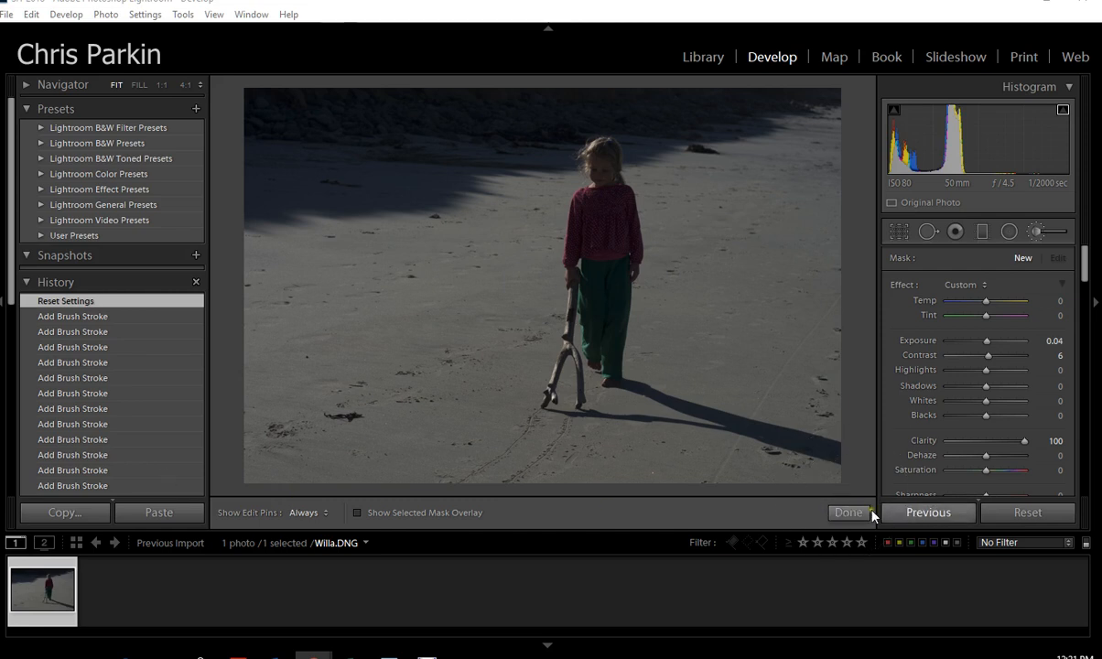
Finish the brush adjustment, inspect the girl's sweater at 1:1, and raise the photo's Exposure to +1.80
{"action": "left_click", "coordinate": [848, 512]}
{"action": "left_click", "coordinate": [623, 212]}
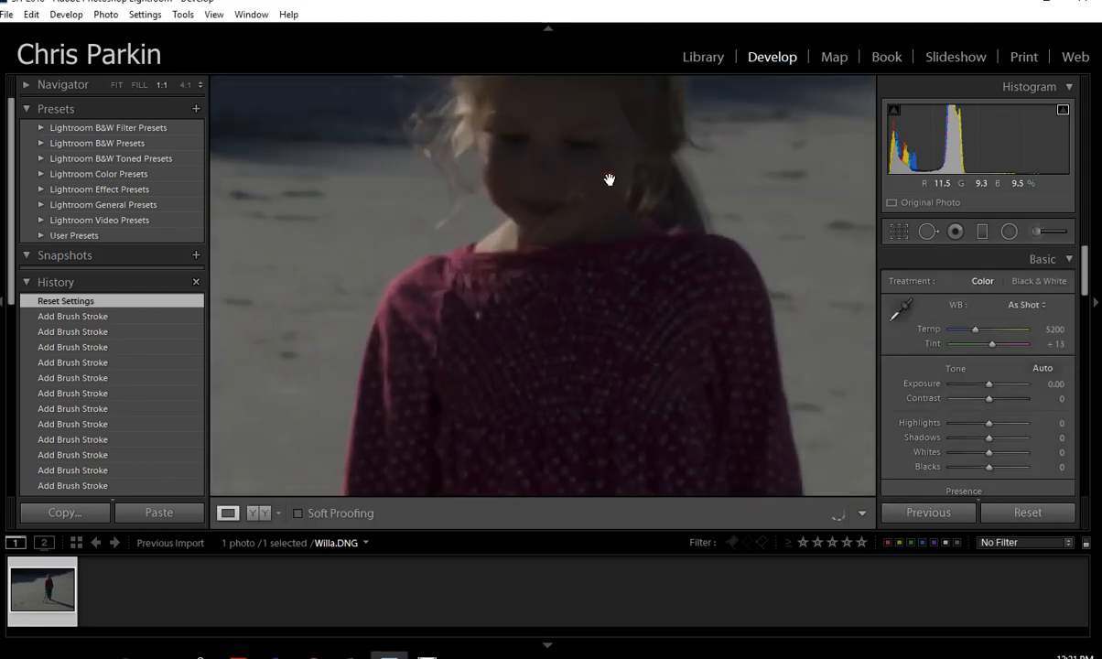
{"action": "left_click", "coordinate": [632, 318]}
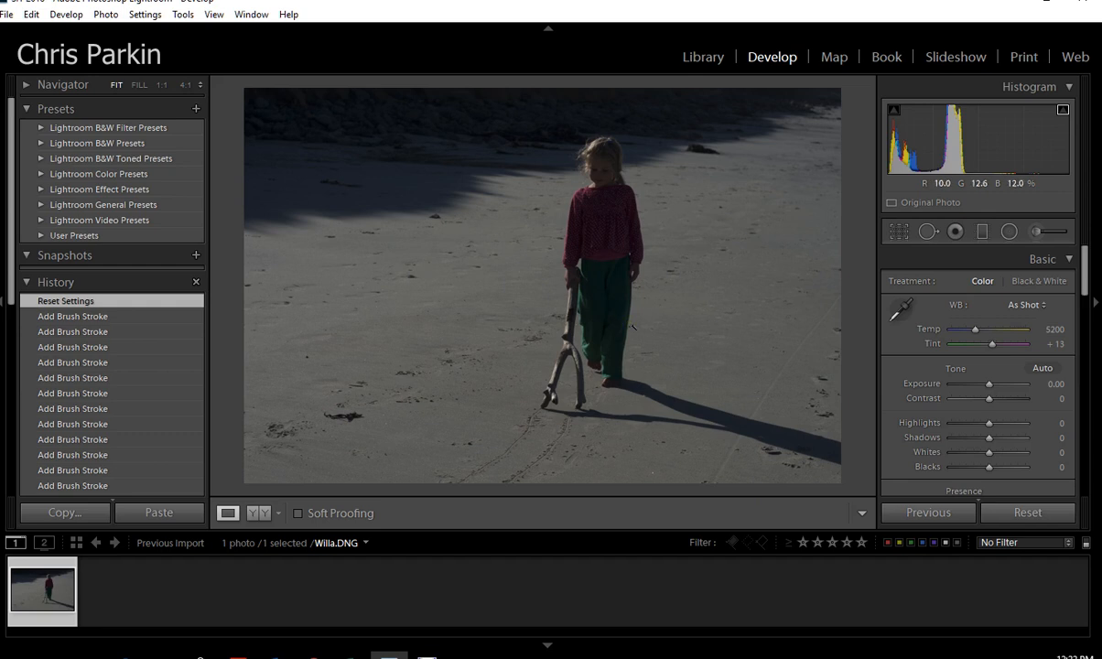
{"action": "left_click_drag", "start_coordinate": [988, 385], "coordinate": [993, 386]}
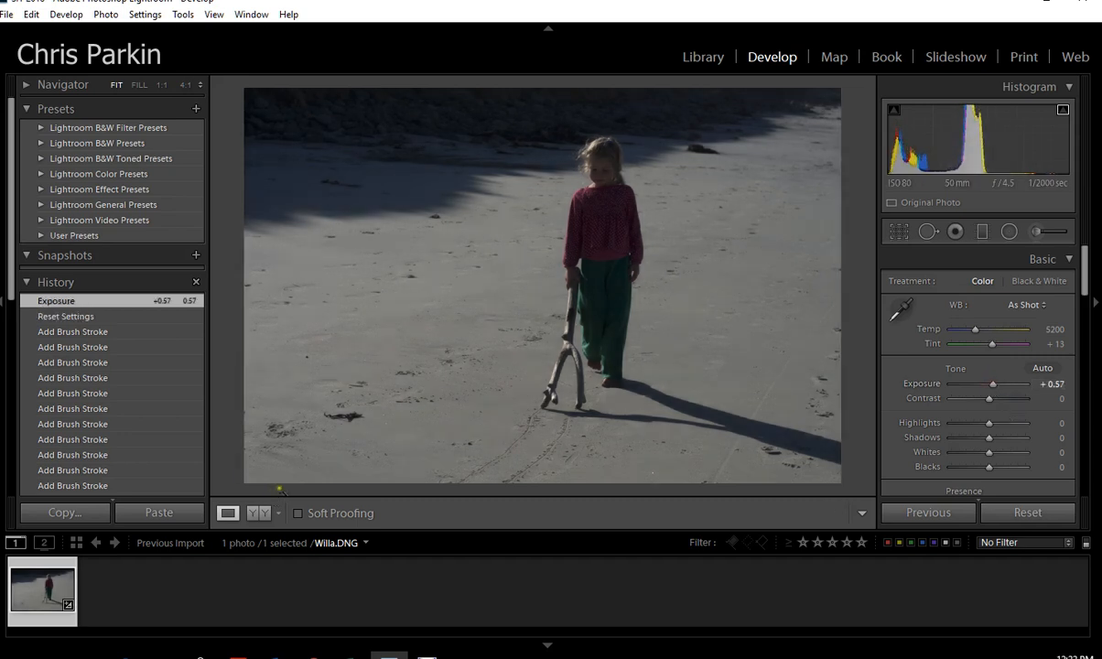
{"action": "left_click_drag", "start_coordinate": [992, 385], "coordinate": [1003, 388]}
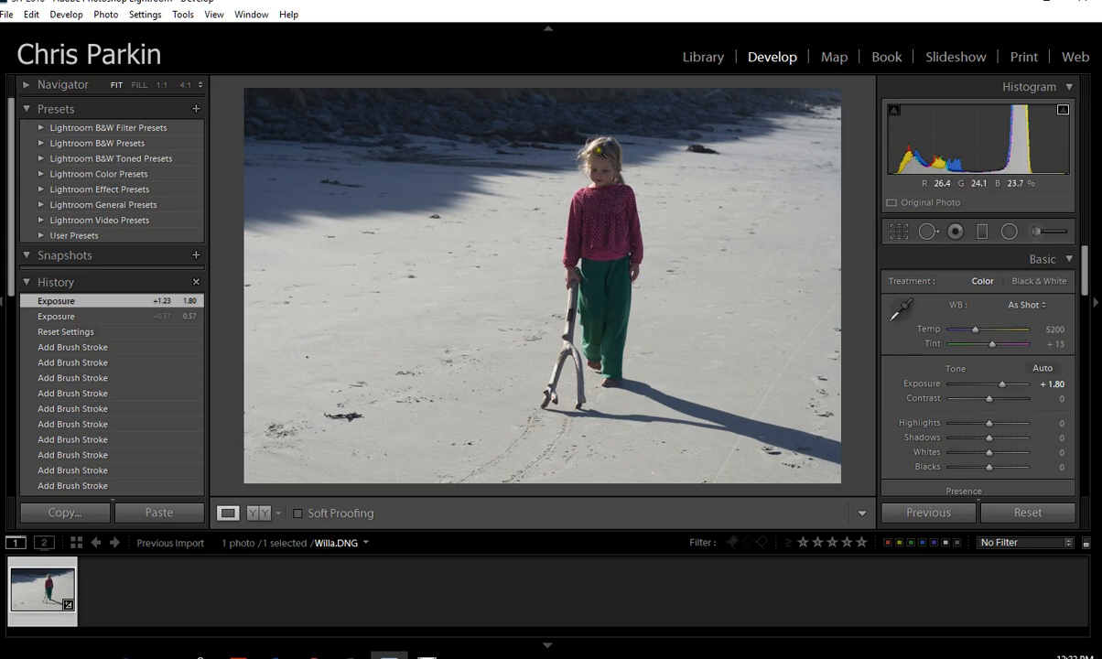
Raise the photo's Shadows to +86 to lighten the girl and the rocks
{"action": "left_click", "coordinate": [566, 146]}
{"action": "left_click", "coordinate": [677, 233]}
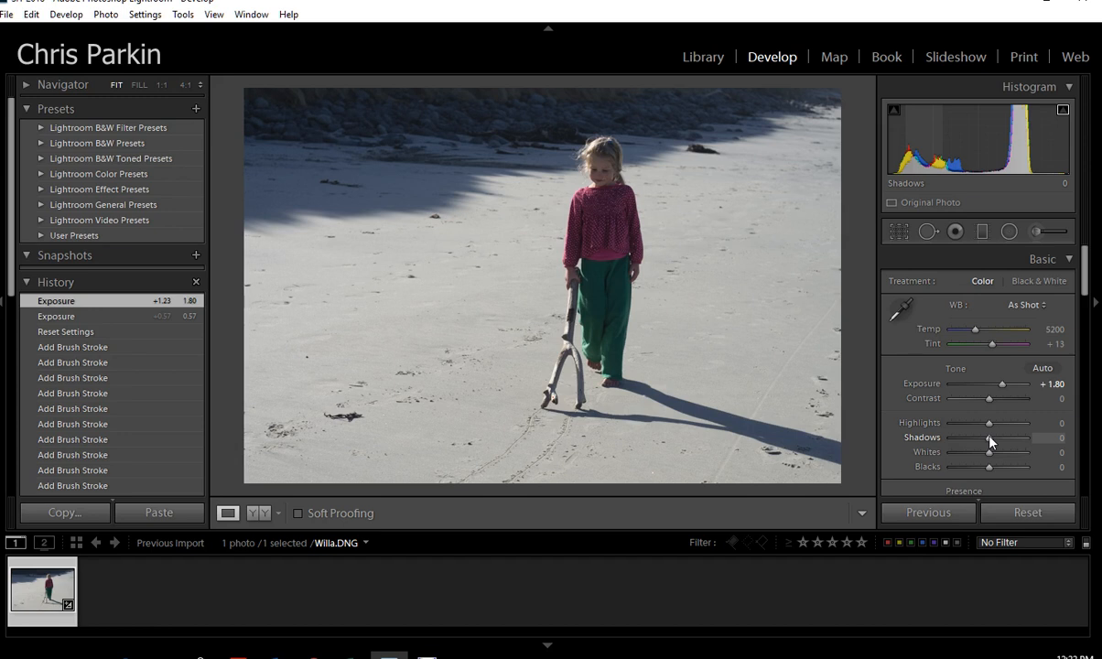
{"action": "left_click_drag", "start_coordinate": [989, 442], "coordinate": [1023, 443]}
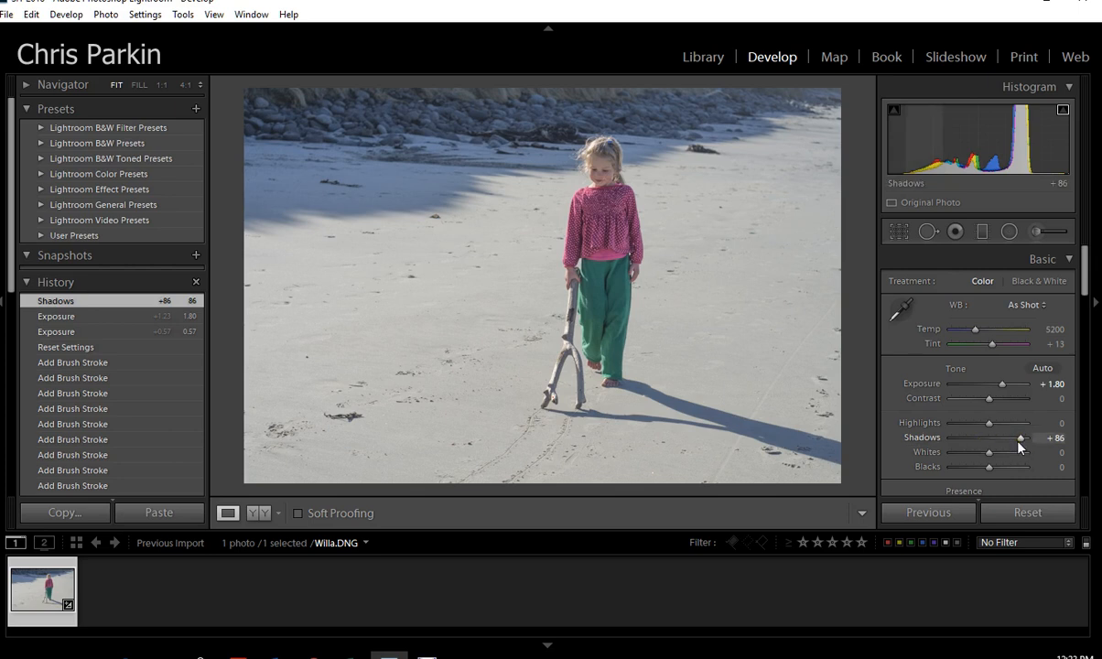
Open the Willa.DNG photo as a Smart Object in Photoshop
{"action": "right_click", "coordinate": [676, 229]}
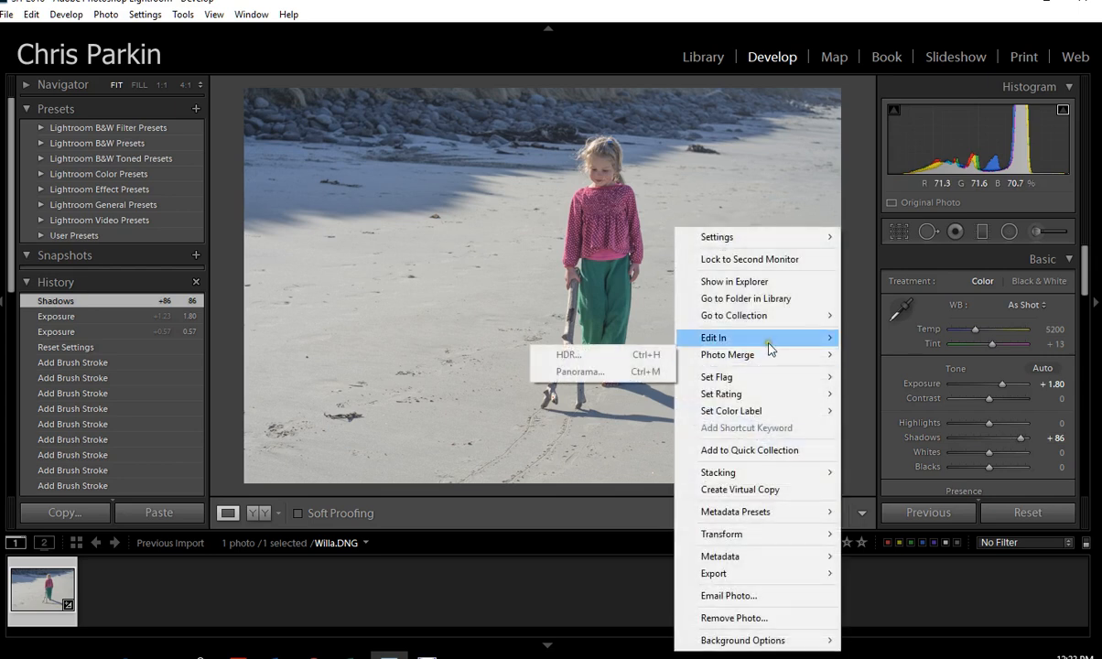
{"action": "mouse_move", "coordinate": [770, 349]}
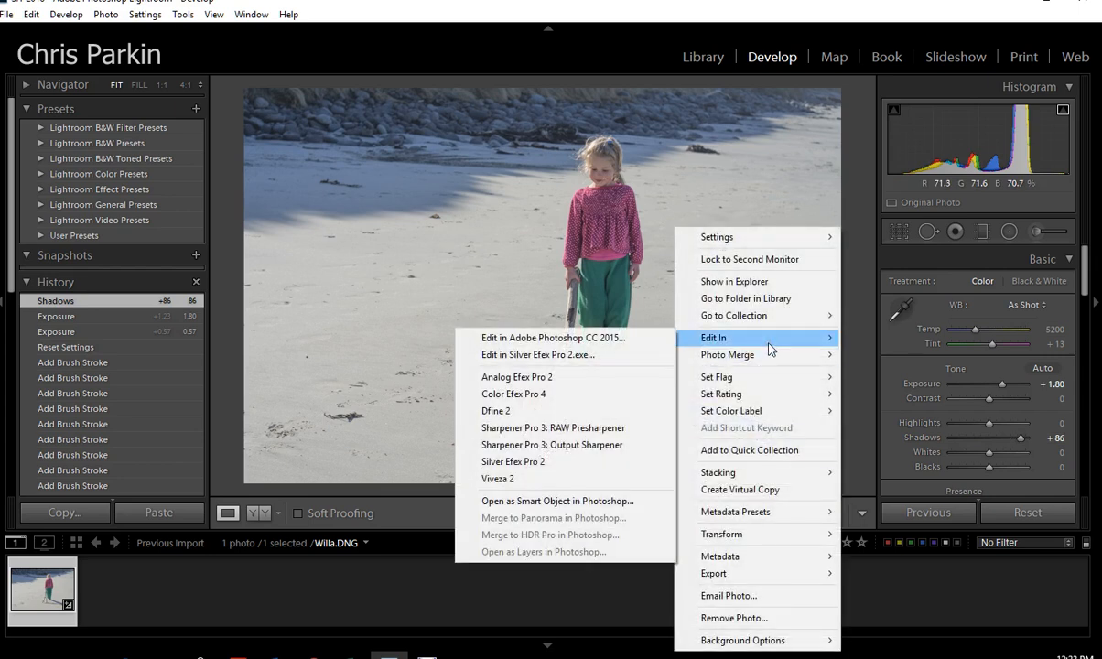
{"action": "left_click", "coordinate": [615, 503]}
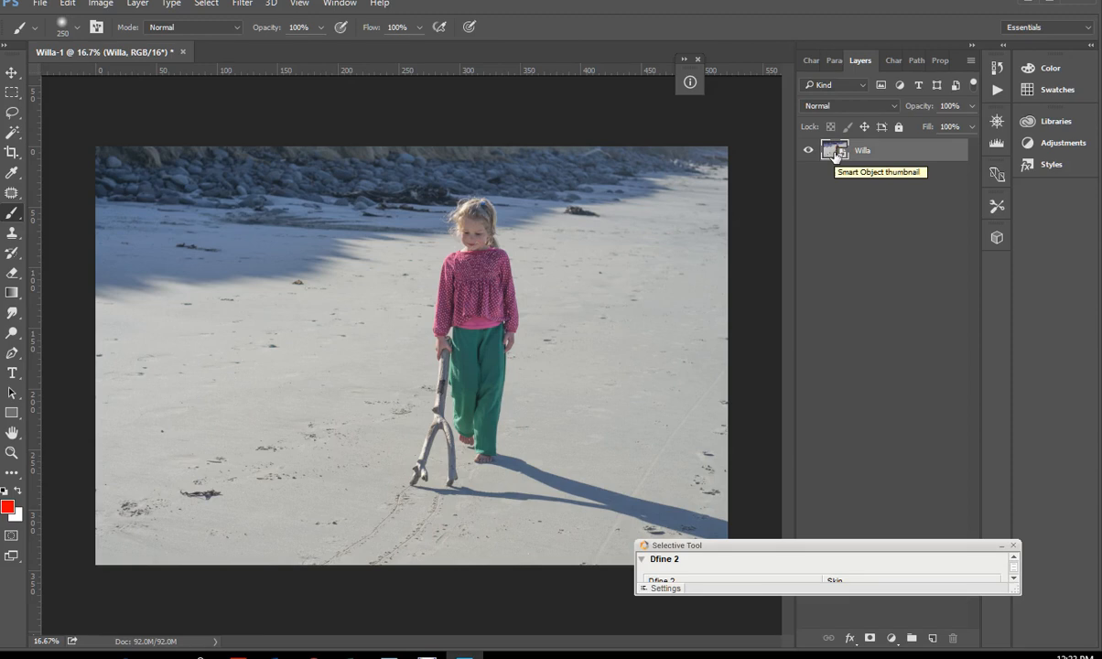
Open the Willa smart object's Camera Raw settings, review the Basic adjustments and close them without changes
{"action": "double_click", "coordinate": [835, 156]}
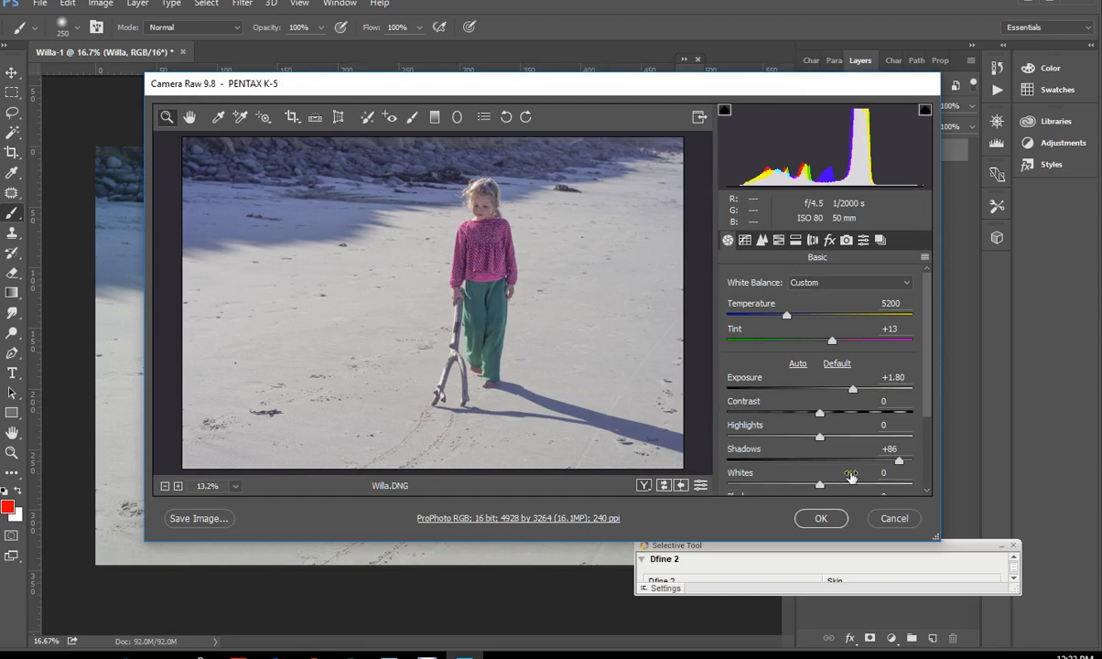
{"action": "left_click_drag", "start_coordinate": [922, 383], "coordinate": [930, 400]}
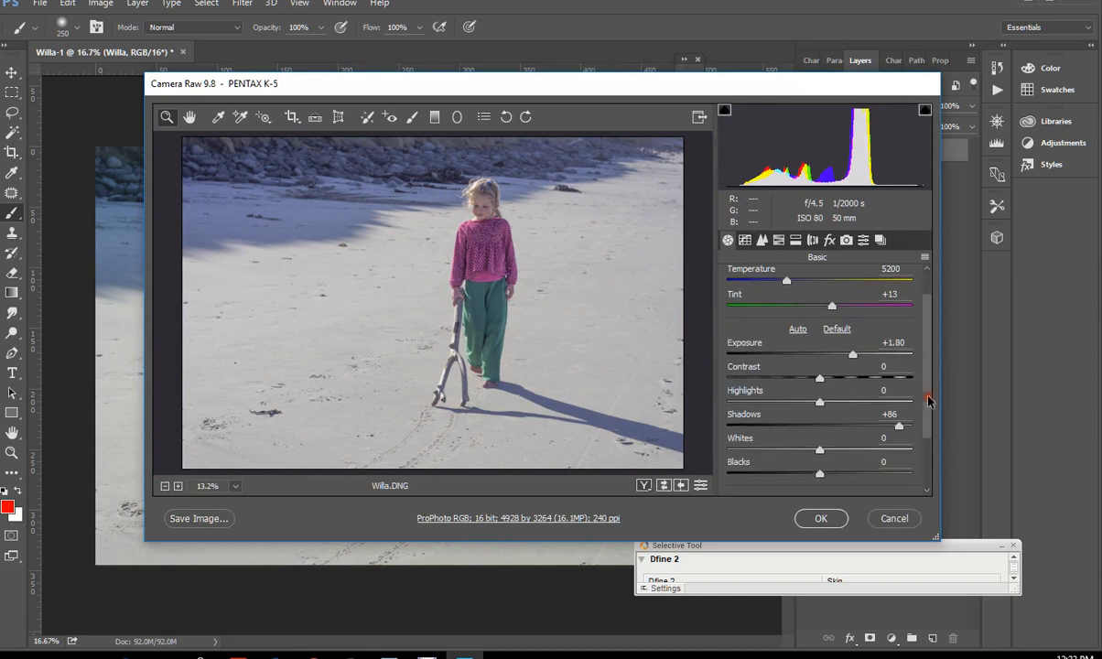
{"action": "left_click", "coordinate": [883, 519]}
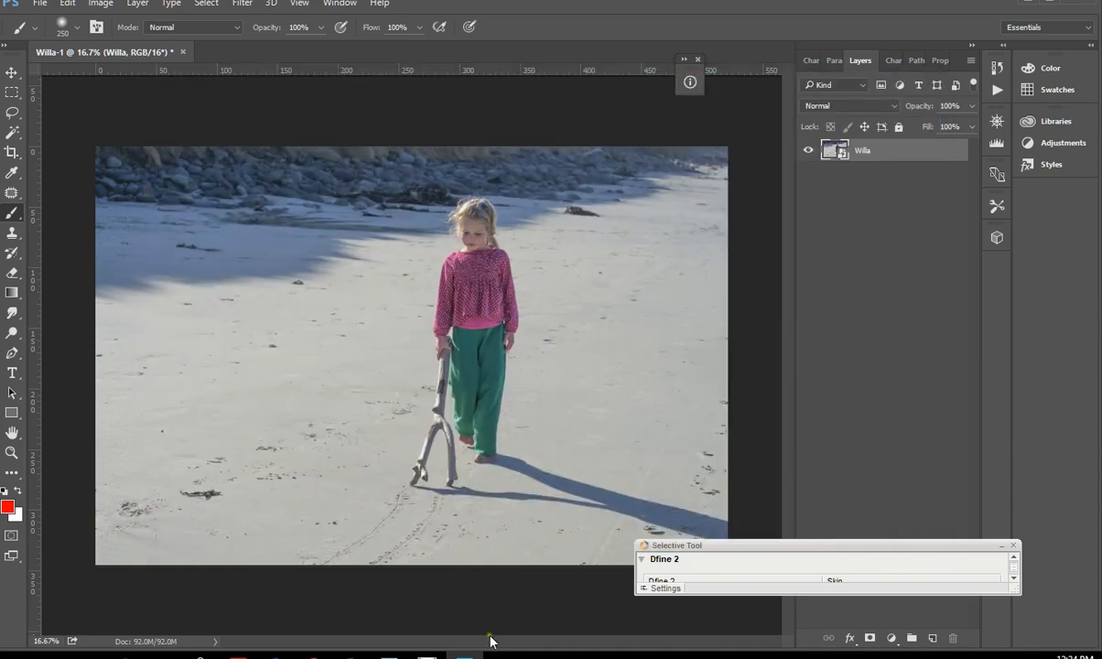
Switch back to Lightroom and warm the photo's white balance to a Temp of 5918
{"action": "left_click", "coordinate": [390, 656]}
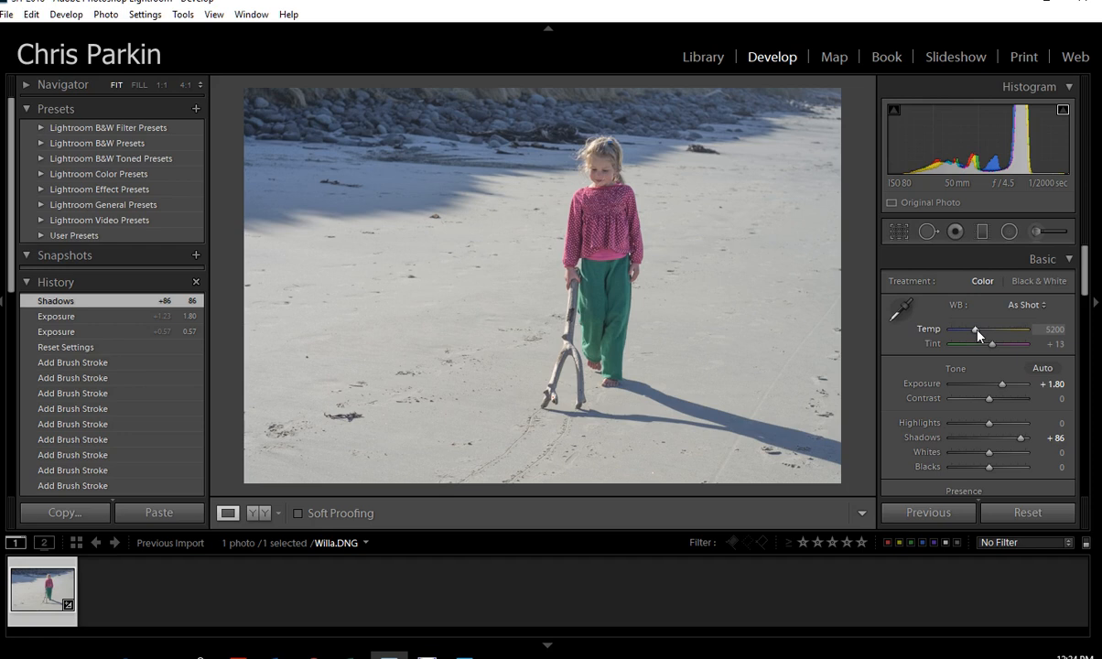
{"action": "left_click_drag", "start_coordinate": [977, 330], "coordinate": [982, 331]}
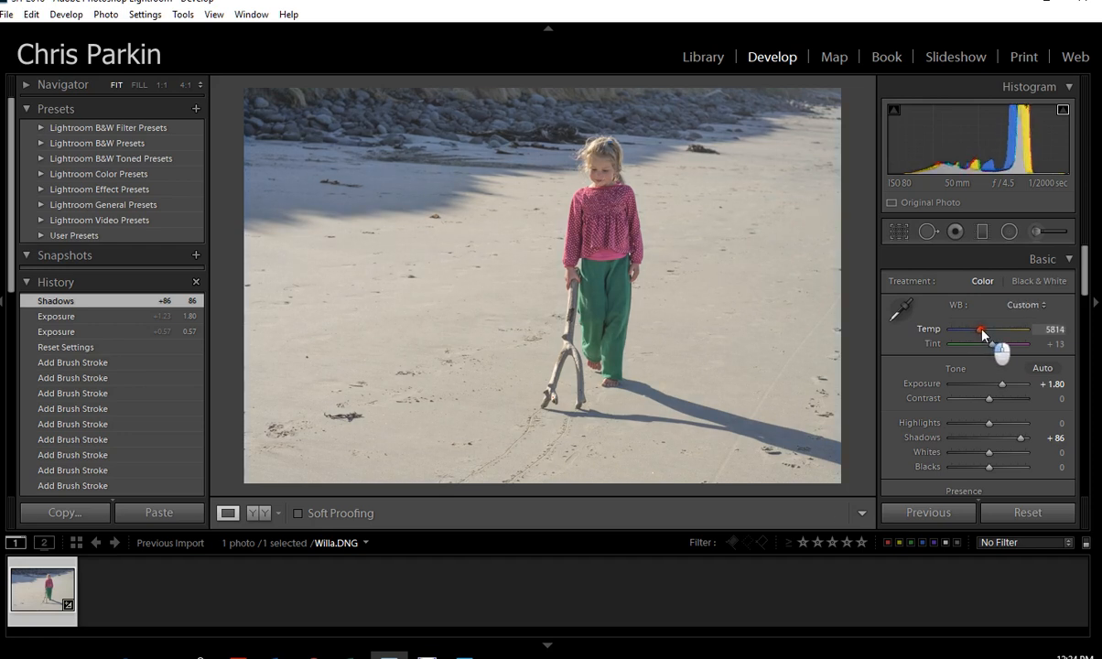
{"action": "left_click_drag", "start_coordinate": [983, 334], "coordinate": [983, 331]}
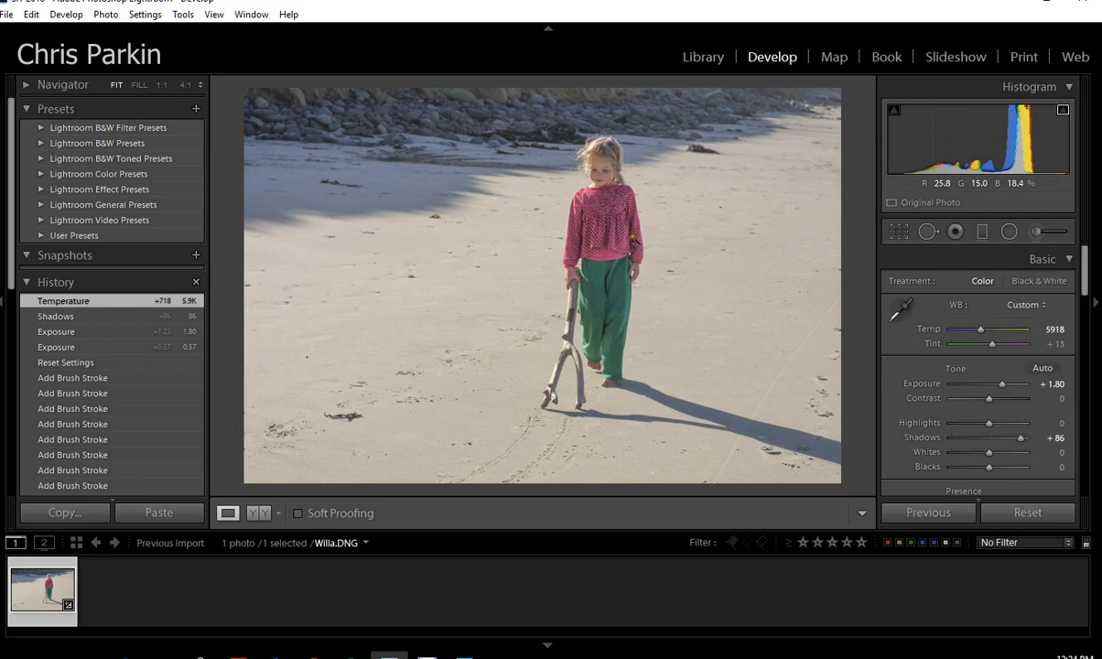
Crop the photo in from its lower corner near the shadow, keeping the original aspect ratio, and apply the crop
{"action": "left_click", "coordinate": [900, 232]}
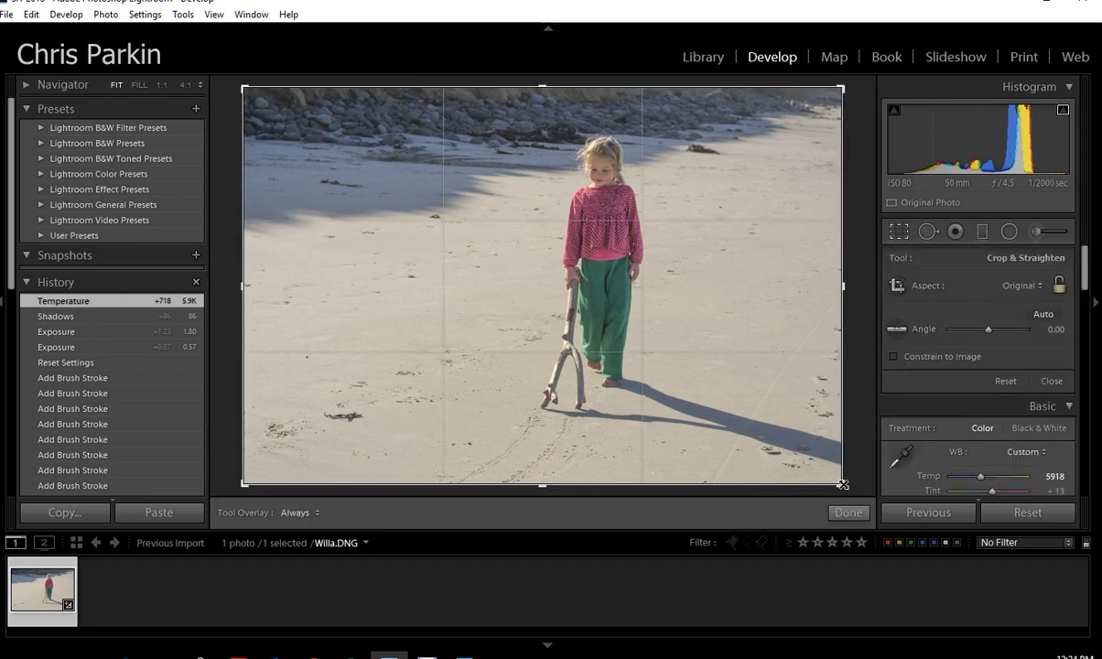
{"action": "left_click_drag", "start_coordinate": [842, 484], "coordinate": [815, 460]}
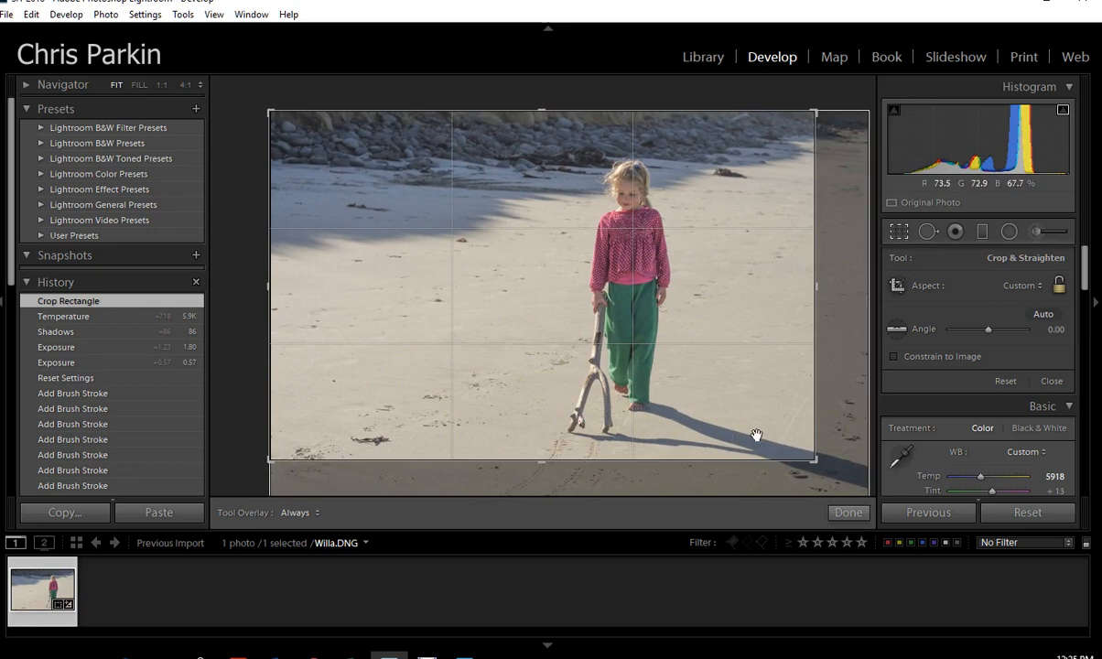
{"action": "left_click", "coordinate": [858, 514]}
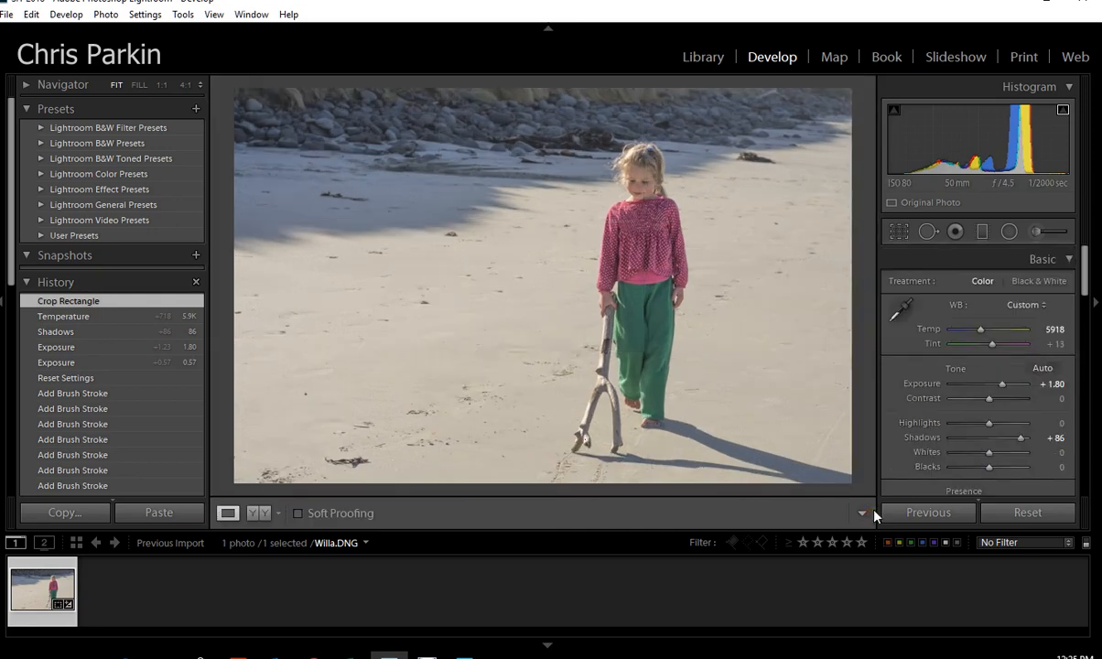
Lower Highlights to −61 while checking the stick at 1:1, and turn on the shadow clipping warning
{"action": "left_click_drag", "start_coordinate": [596, 433], "coordinate": [589, 247]}
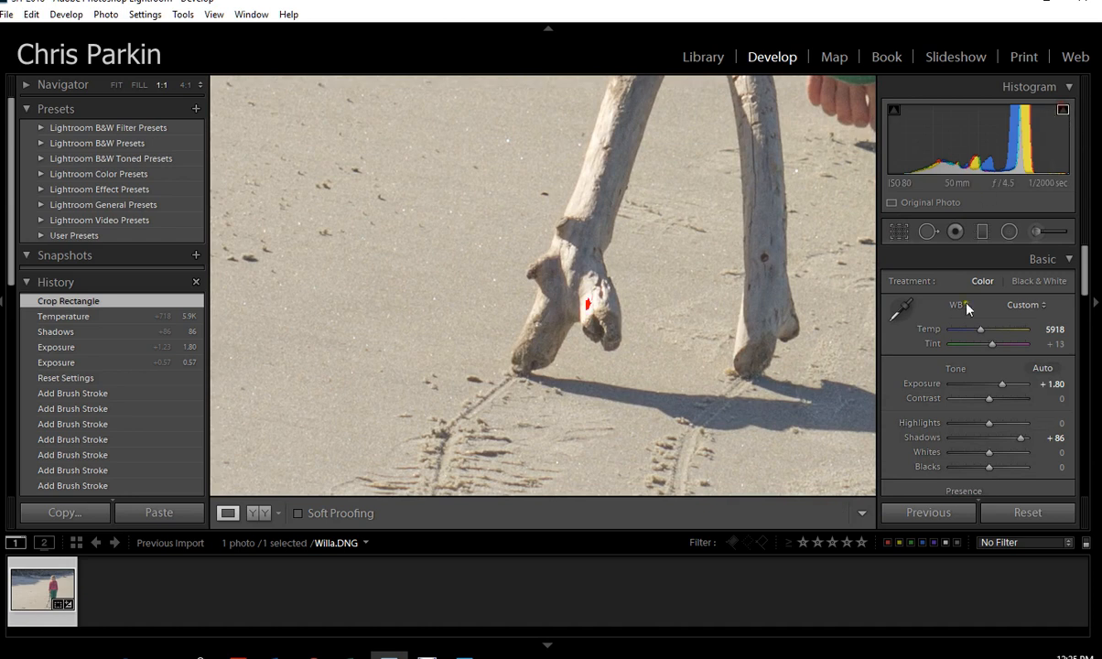
{"action": "left_click_drag", "start_coordinate": [984, 427], "coordinate": [964, 427]}
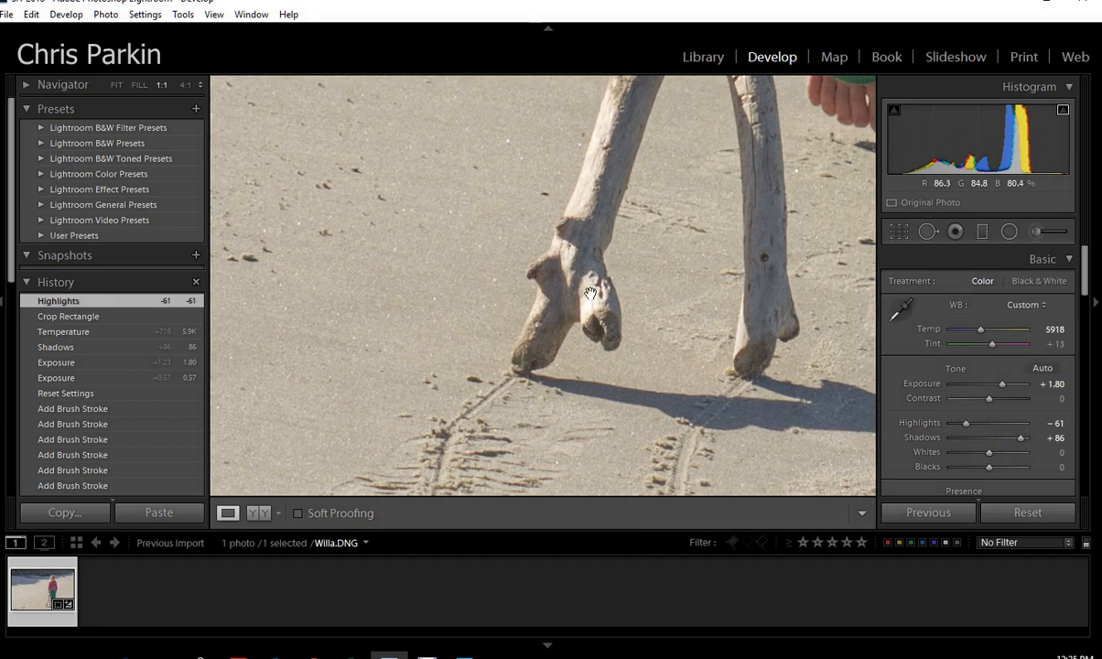
{"action": "left_click", "coordinate": [894, 110]}
{"action": "left_click", "coordinate": [731, 141]}
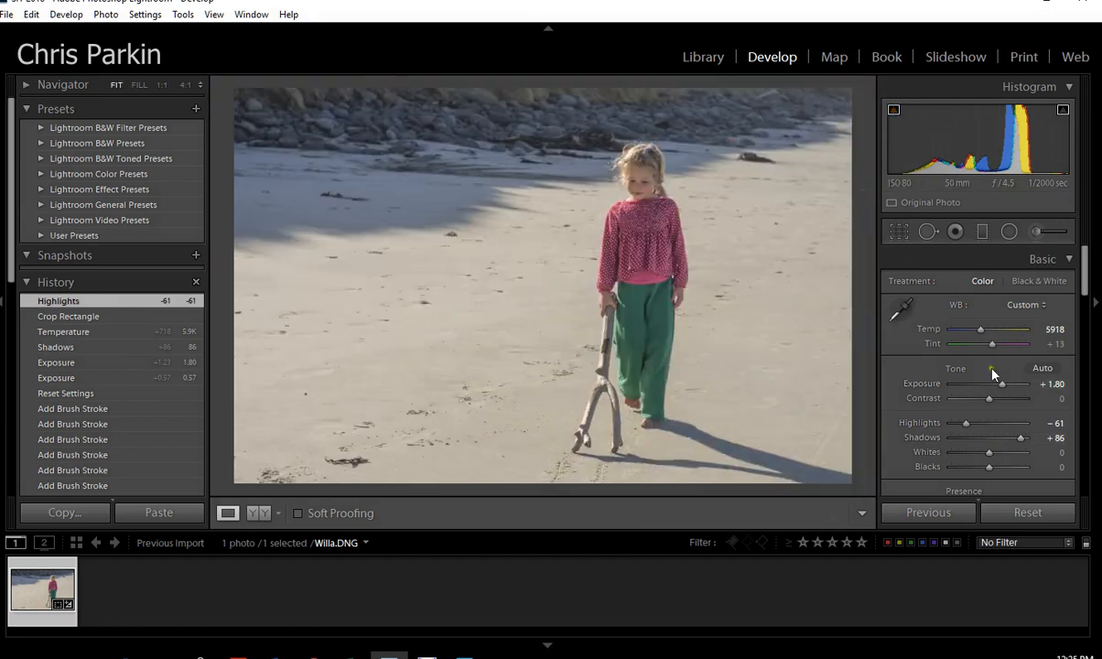
Test Blacks at −100 to reveal shadow clipping and reset the value to 0
{"action": "left_click_drag", "start_coordinate": [988, 467], "coordinate": [849, 469]}
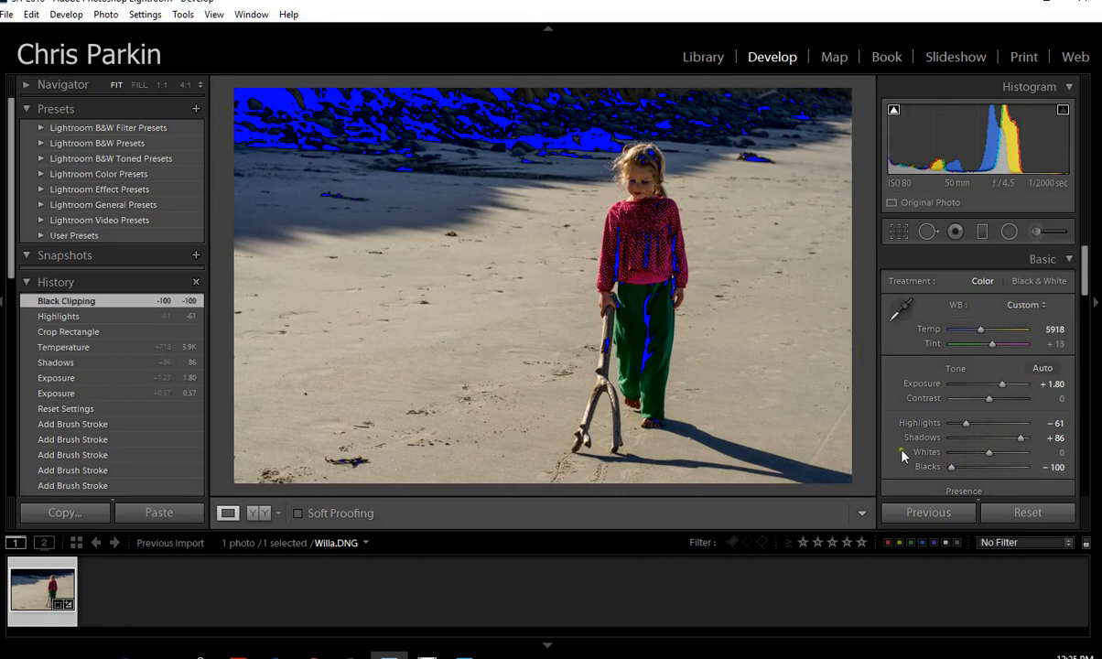
{"action": "left_click", "coordinate": [990, 469]}
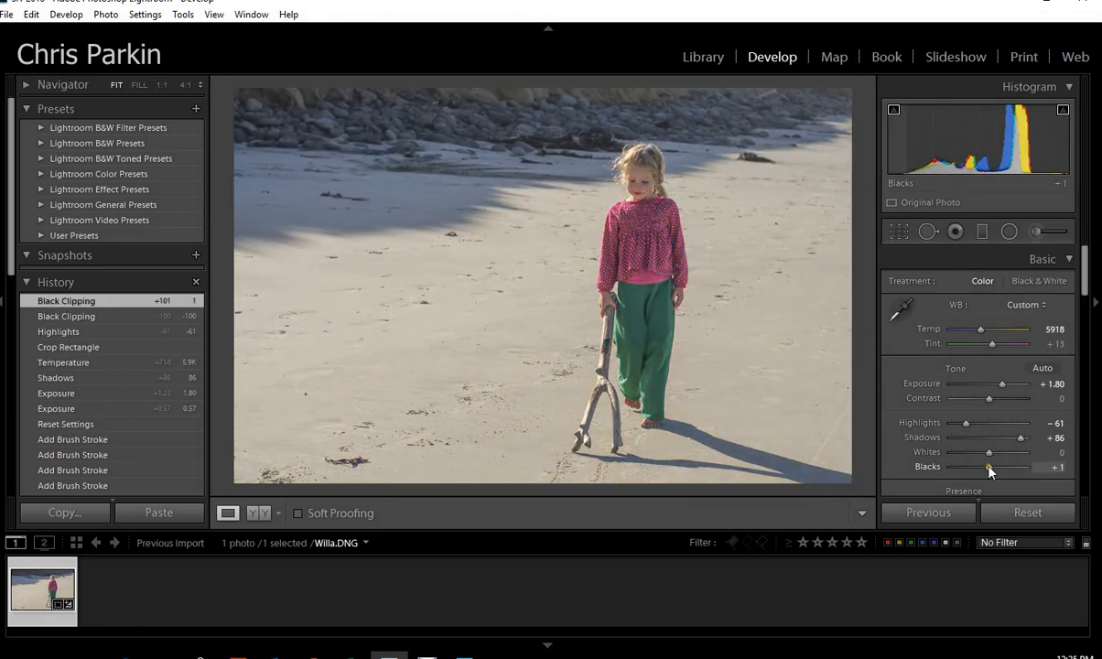
{"action": "left_click", "coordinate": [1040, 469]}
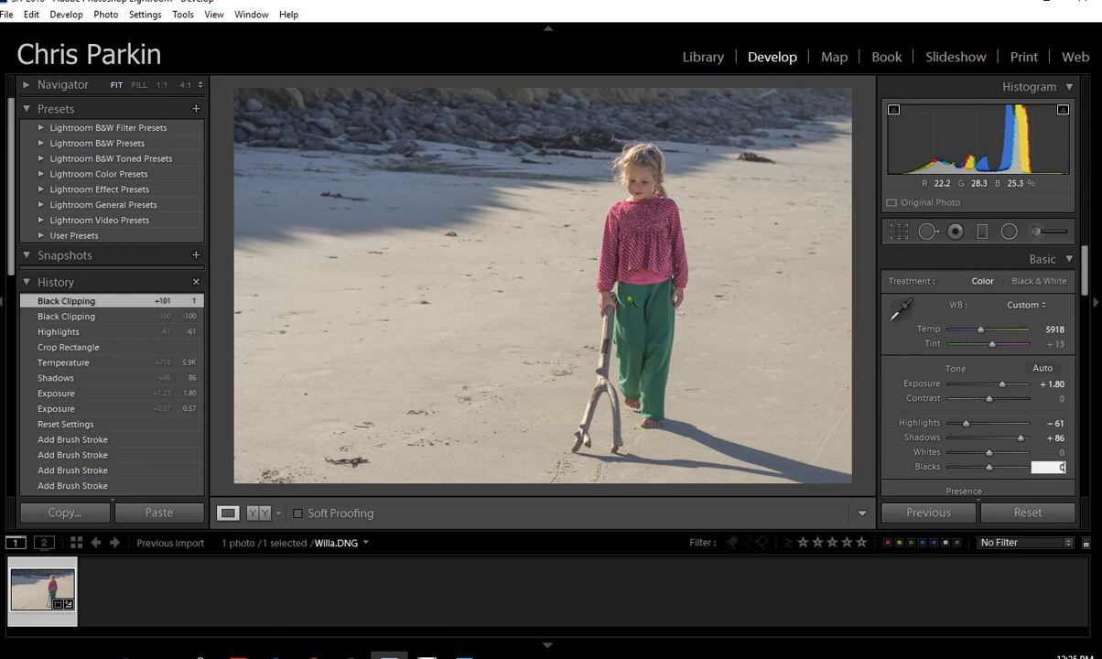
Paint the beach around the girl with the Adjustment Brush, setting its Exposure to −1.04 and Clarity to −18
{"action": "left_click", "coordinate": [1035, 233]}
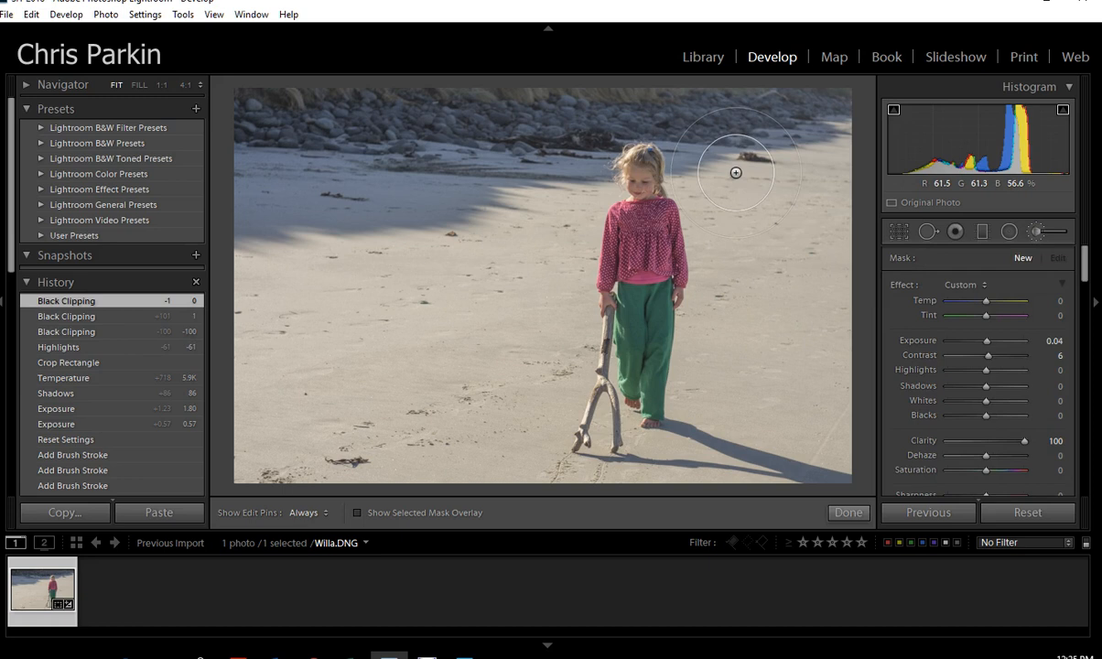
{"action": "key", "text": "h"}
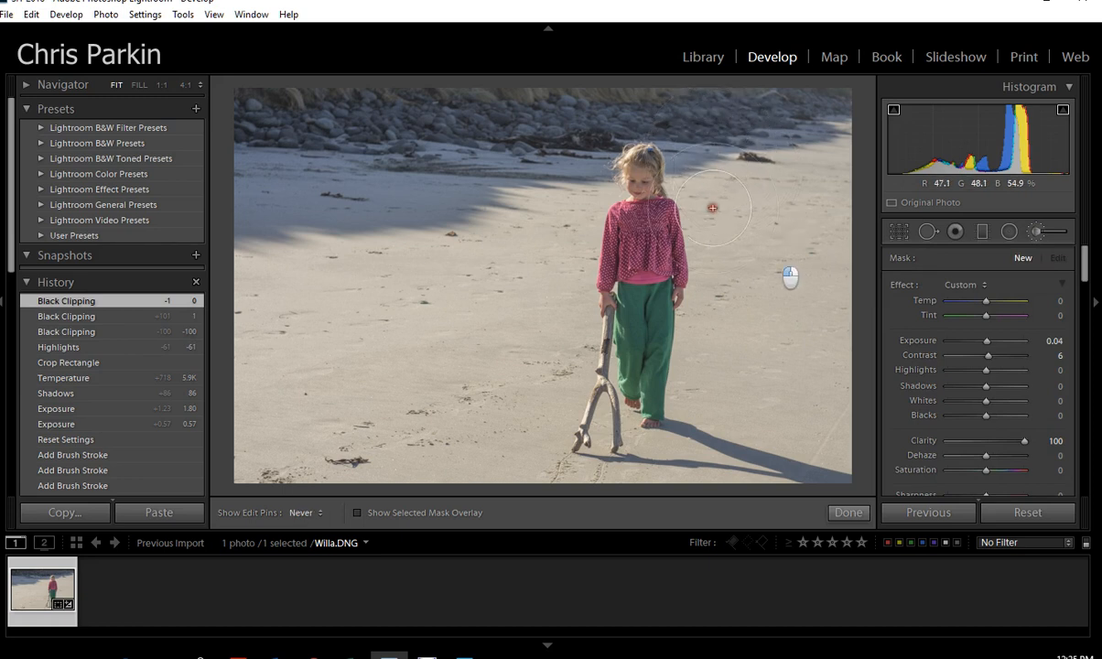
{"action": "left_click_drag", "start_coordinate": [829, 138], "coordinate": [816, 489]}
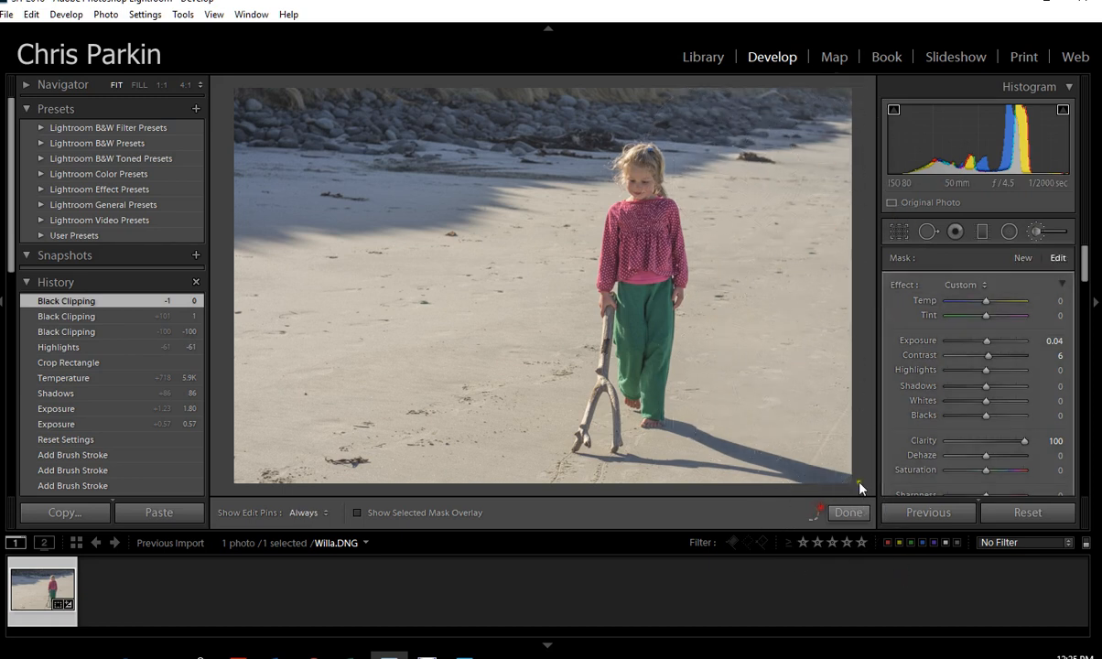
{"action": "left_click", "coordinate": [979, 441]}
{"action": "left_click_drag", "start_coordinate": [981, 345], "coordinate": [973, 344]}
{"action": "mouse_move", "coordinate": [600, 468]}
{"action": "left_mouse_down"}
{"action": "mouse_move", "coordinate": [702, 488]}
{"action": "mouse_move", "coordinate": [632, 469]}
{"action": "mouse_move", "coordinate": [507, 266]}
{"action": "mouse_move", "coordinate": [523, 331]}
{"action": "mouse_move", "coordinate": [581, 193]}
{"action": "mouse_move", "coordinate": [582, 128]}
{"action": "mouse_move", "coordinate": [558, 118]}
{"action": "mouse_move", "coordinate": [618, 84]}
{"action": "mouse_move", "coordinate": [723, 82]}
{"action": "mouse_move", "coordinate": [547, 88]}
{"action": "mouse_move", "coordinate": [562, 126]}
{"action": "mouse_move", "coordinate": [433, 149]}
{"action": "mouse_move", "coordinate": [408, 119]}
{"action": "mouse_move", "coordinate": [312, 114]}
{"action": "mouse_move", "coordinate": [400, 149]}
{"action": "mouse_move", "coordinate": [307, 208]}
{"action": "mouse_move", "coordinate": [295, 315]}
{"action": "mouse_move", "coordinate": [363, 390]}
{"action": "mouse_move", "coordinate": [327, 413]}
{"action": "mouse_move", "coordinate": [317, 470]}
{"action": "mouse_move", "coordinate": [514, 471]}
{"action": "mouse_move", "coordinate": [445, 393]}
{"action": "mouse_move", "coordinate": [486, 317]}
{"action": "mouse_move", "coordinate": [519, 496]}
{"action": "mouse_move", "coordinate": [399, 419]}
{"action": "mouse_move", "coordinate": [542, 412]}
{"action": "mouse_move", "coordinate": [556, 353]}
{"action": "left_mouse_up"}
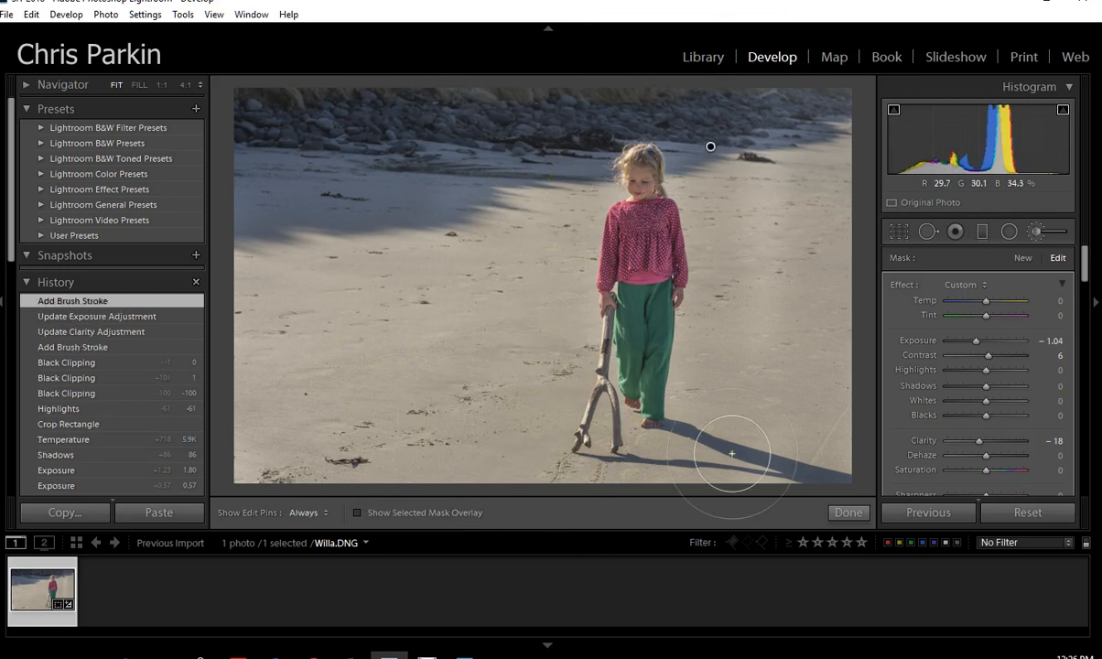
Erase the brush mask around the girl's lower legs and the stick
{"action": "left_click_drag", "start_coordinate": [1087, 272], "coordinate": [1086, 287]}
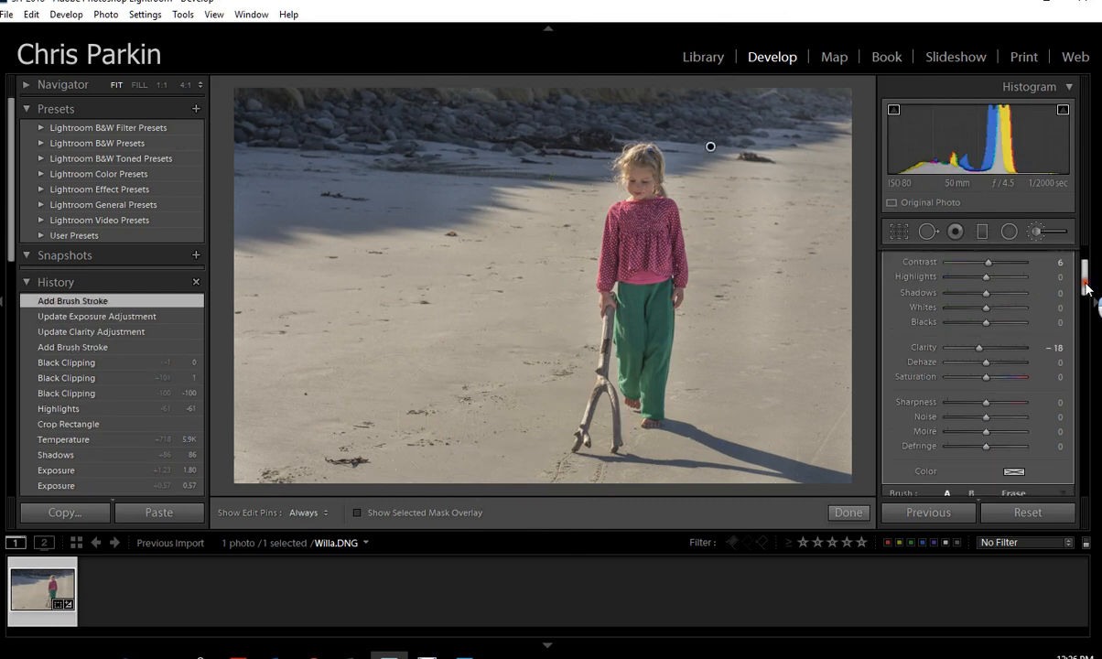
{"action": "left_click", "coordinate": [1015, 494]}
{"action": "scroll", "coordinate": [661, 371], "scroll_direction": "up", "scroll_amount": 4}
{"action": "mouse_move", "coordinate": [639, 395]}
{"action": "left_mouse_down"}
{"action": "mouse_move", "coordinate": [649, 277]}
{"action": "mouse_move", "coordinate": [663, 423]}
{"action": "mouse_move", "coordinate": [682, 223]}
{"action": "mouse_move", "coordinate": [685, 263]}
{"action": "mouse_move", "coordinate": [665, 168]}
{"action": "mouse_move", "coordinate": [653, 150]}
{"action": "mouse_move", "coordinate": [668, 182]}
{"action": "mouse_move", "coordinate": [628, 138]}
{"action": "mouse_move", "coordinate": [588, 362]}
{"action": "mouse_move", "coordinate": [608, 432]}
{"action": "left_mouse_up"}
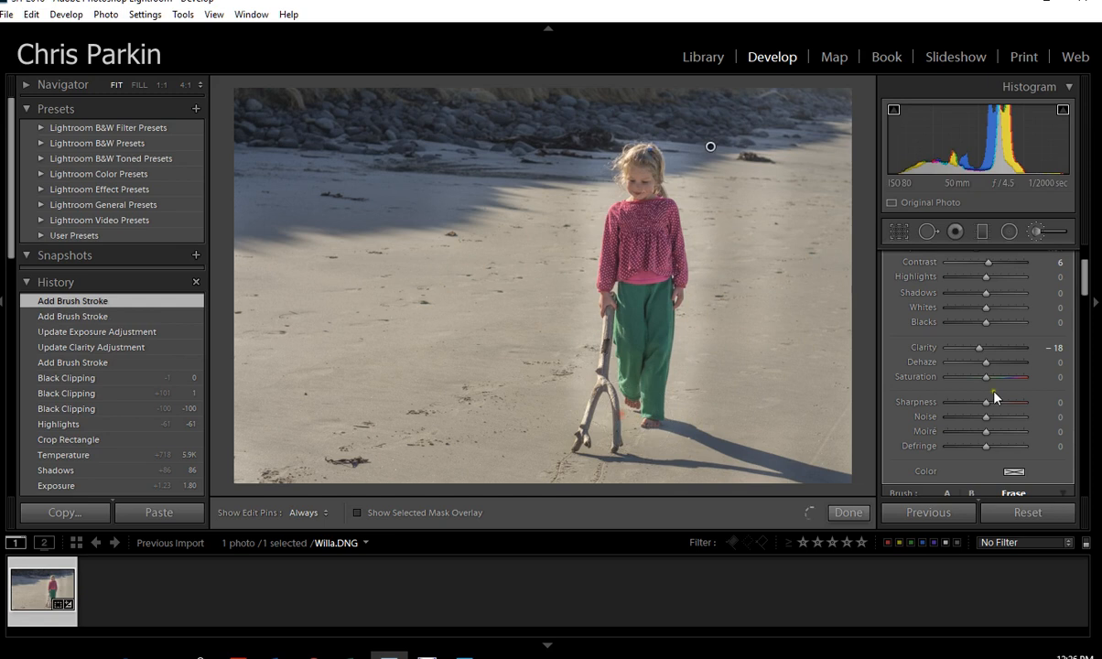
Lower the brush adjustment's Exposure to −4.00 and erase two strips of mask over the sand beside the girl
{"action": "scroll", "coordinate": [1015, 312], "scroll_direction": "up", "scroll_amount": 3}
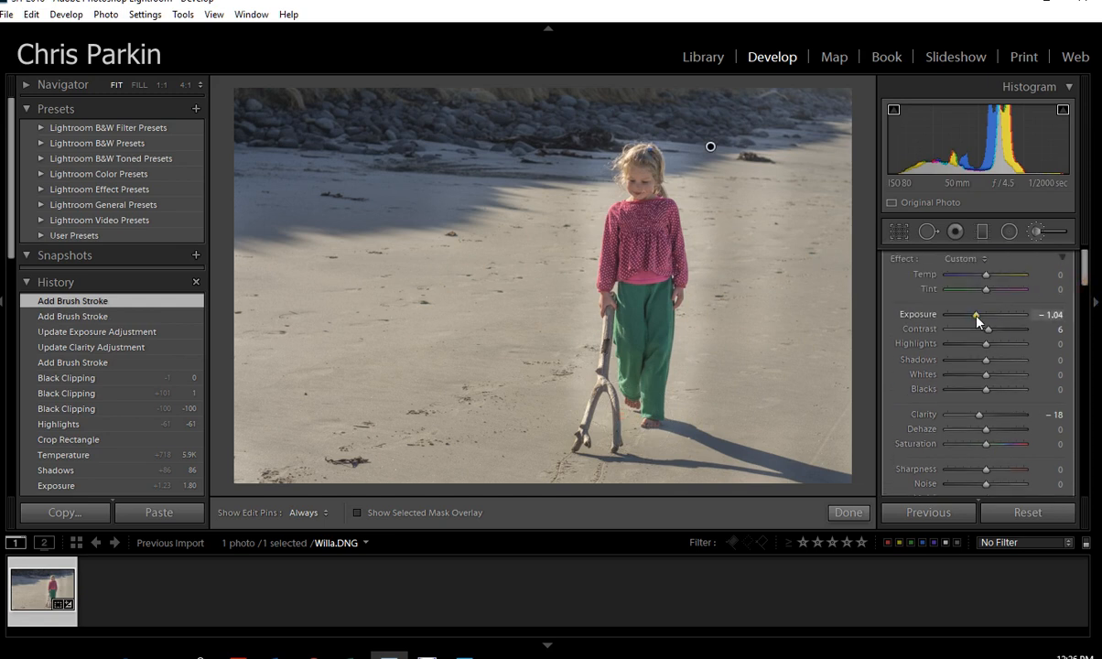
{"action": "left_click_drag", "start_coordinate": [976, 316], "coordinate": [948, 316]}
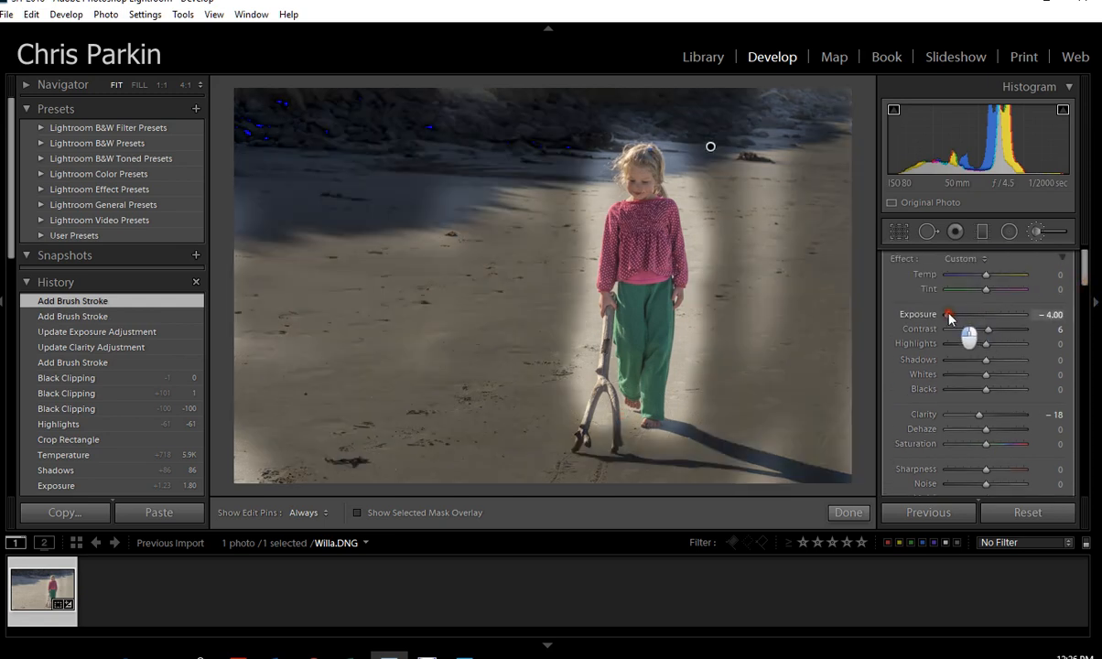
{"action": "left_click", "coordinate": [764, 111]}
{"action": "left_click_drag", "start_coordinate": [1085, 267], "coordinate": [1083, 291]}
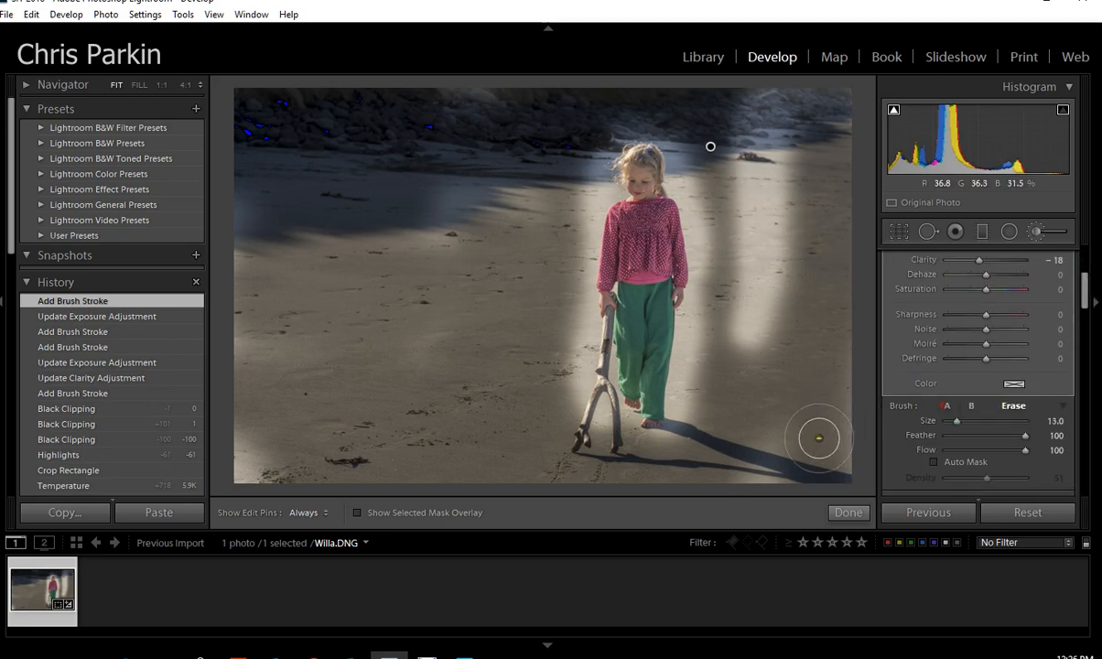
{"action": "left_click_drag", "start_coordinate": [824, 431], "coordinate": [856, 256]}
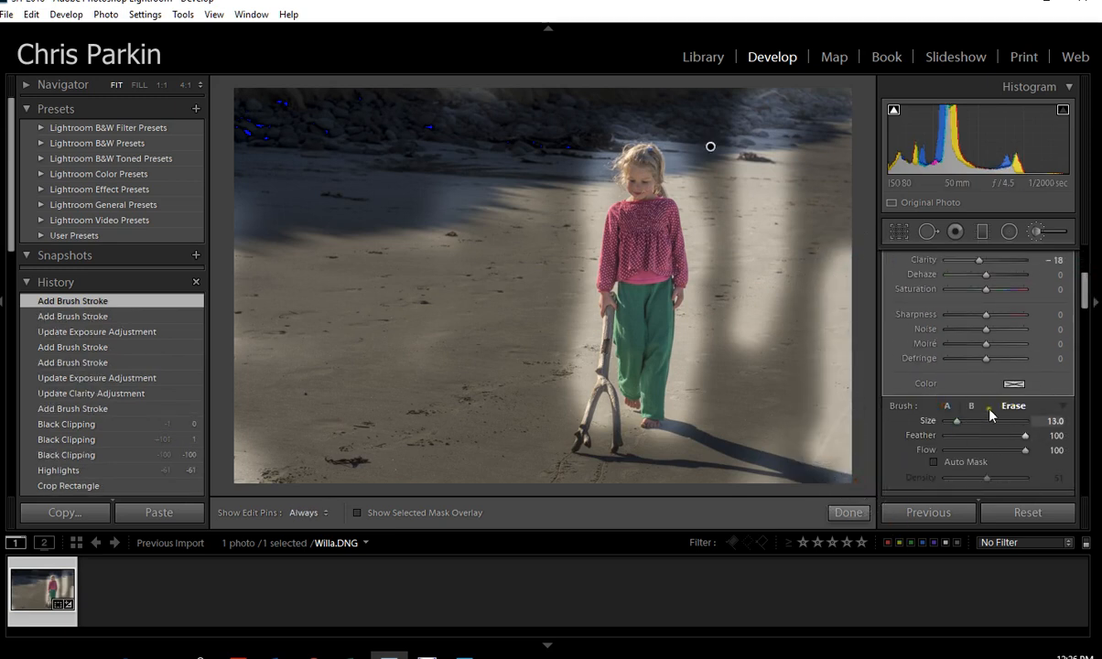
Repaint the erased strips beside the girl with Brush A and extend the darkening over the upper beach and the sand behind her
{"action": "left_click", "coordinate": [948, 405]}
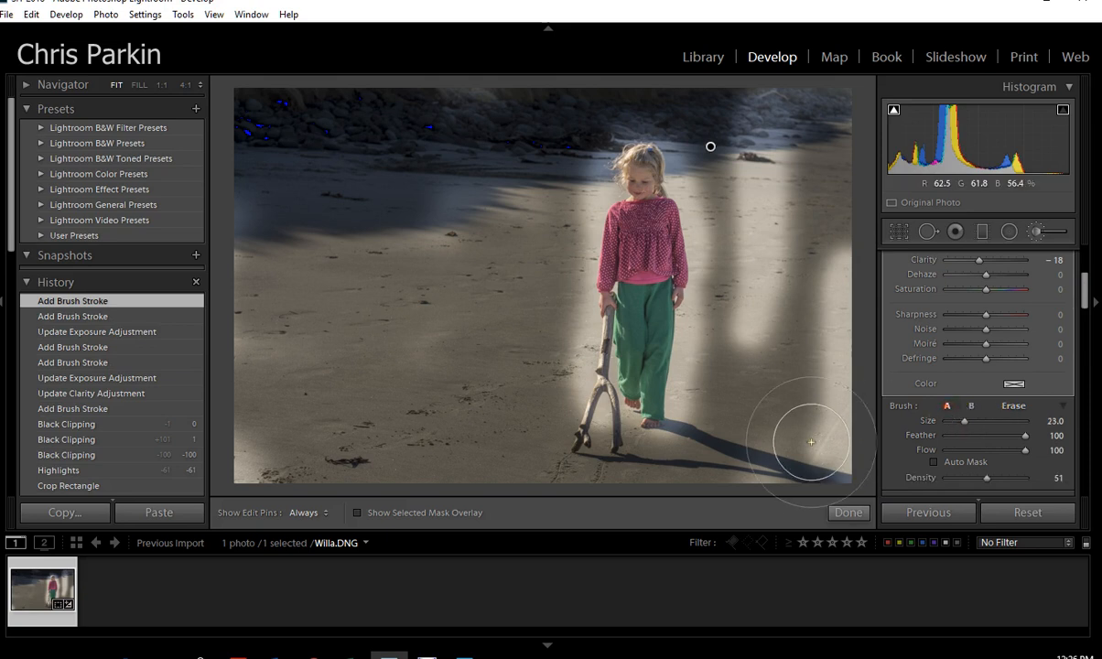
{"action": "mouse_move", "coordinate": [839, 471]}
{"action": "left_mouse_down"}
{"action": "mouse_move", "coordinate": [843, 401]}
{"action": "mouse_move", "coordinate": [838, 471]}
{"action": "mouse_move", "coordinate": [753, 469]}
{"action": "left_mouse_up"}
{"action": "scroll", "coordinate": [794, 471], "scroll_direction": "down", "scroll_amount": 7}
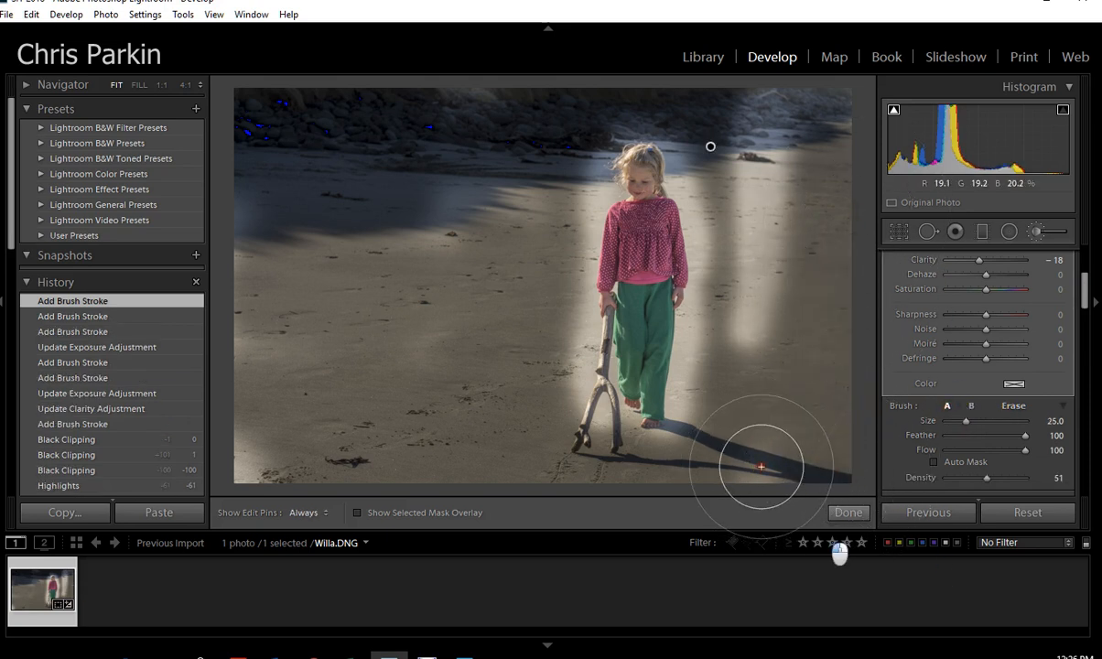
{"action": "mouse_move", "coordinate": [751, 392]}
{"action": "left_mouse_down"}
{"action": "mouse_move", "coordinate": [752, 104]}
{"action": "mouse_move", "coordinate": [765, 364]}
{"action": "left_mouse_up"}
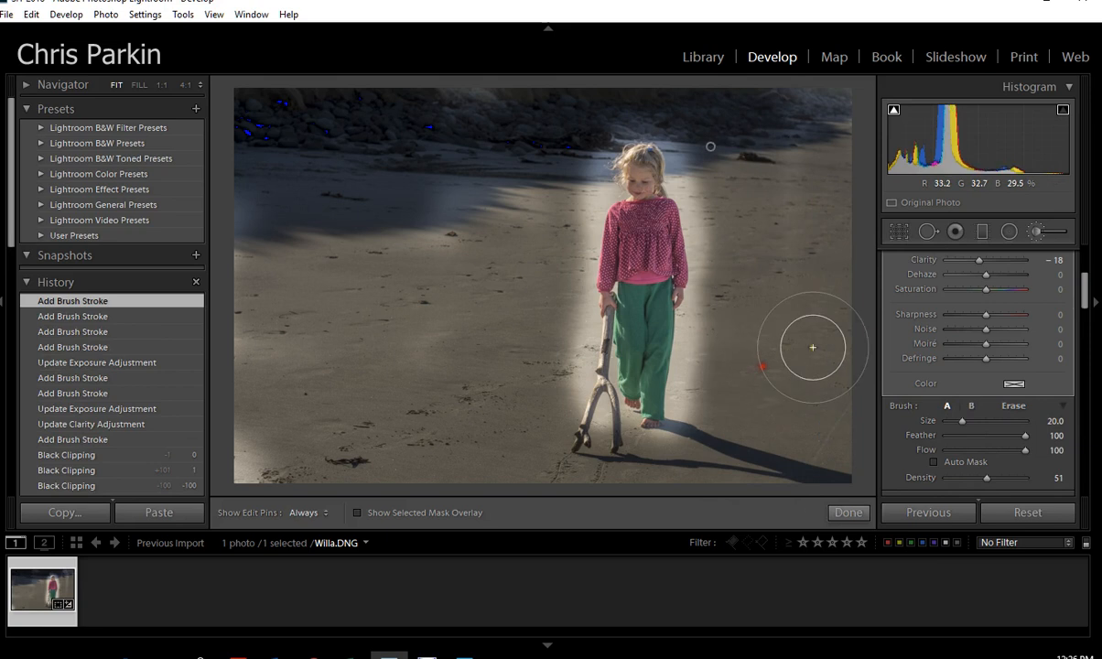
{"action": "mouse_move", "coordinate": [730, 91]}
{"action": "left_mouse_down"}
{"action": "mouse_move", "coordinate": [821, 80]}
{"action": "mouse_move", "coordinate": [845, 151]}
{"action": "left_mouse_up"}
{"action": "mouse_move", "coordinate": [307, 377]}
{"action": "left_mouse_down"}
{"action": "mouse_move", "coordinate": [219, 526]}
{"action": "mouse_move", "coordinate": [233, 116]}
{"action": "mouse_move", "coordinate": [303, 483]}
{"action": "mouse_move", "coordinate": [396, 455]}
{"action": "left_mouse_up"}
{"action": "left_click_drag", "start_coordinate": [430, 238], "coordinate": [504, 209]}
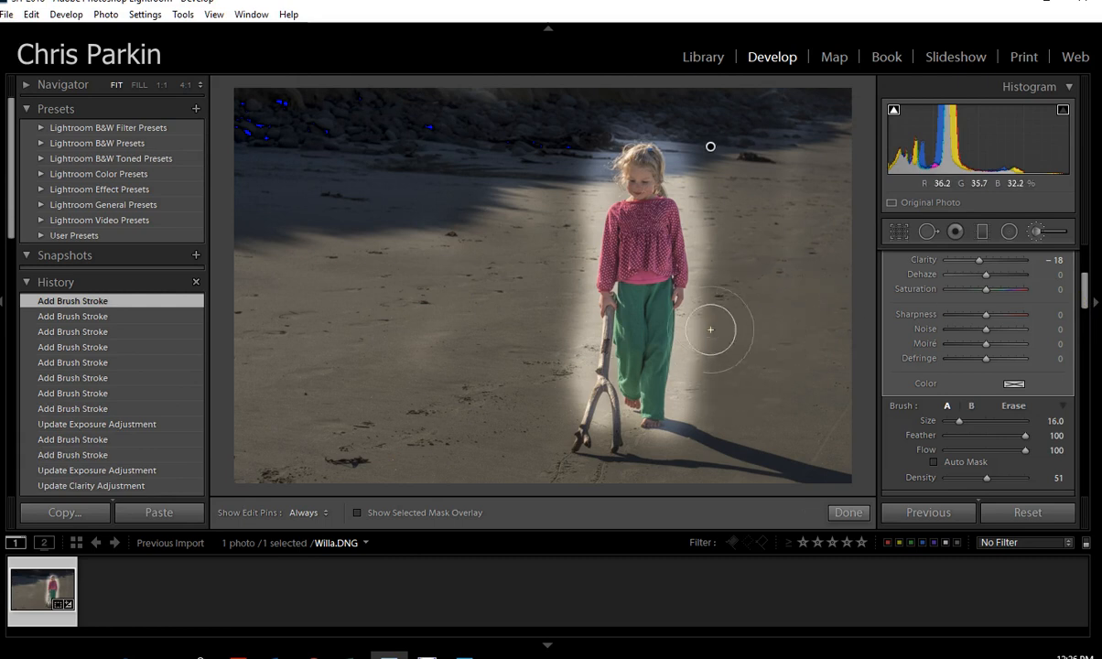
Reduce the brush size to 13 and darken the bright sand beside the girl's legs down to her shadow
{"action": "key", "text": "h"}
{"action": "scroll", "coordinate": [703, 328], "scroll_direction": "down", "scroll_amount": 5}
{"action": "left_click_drag", "start_coordinate": [691, 426], "coordinate": [695, 416]}
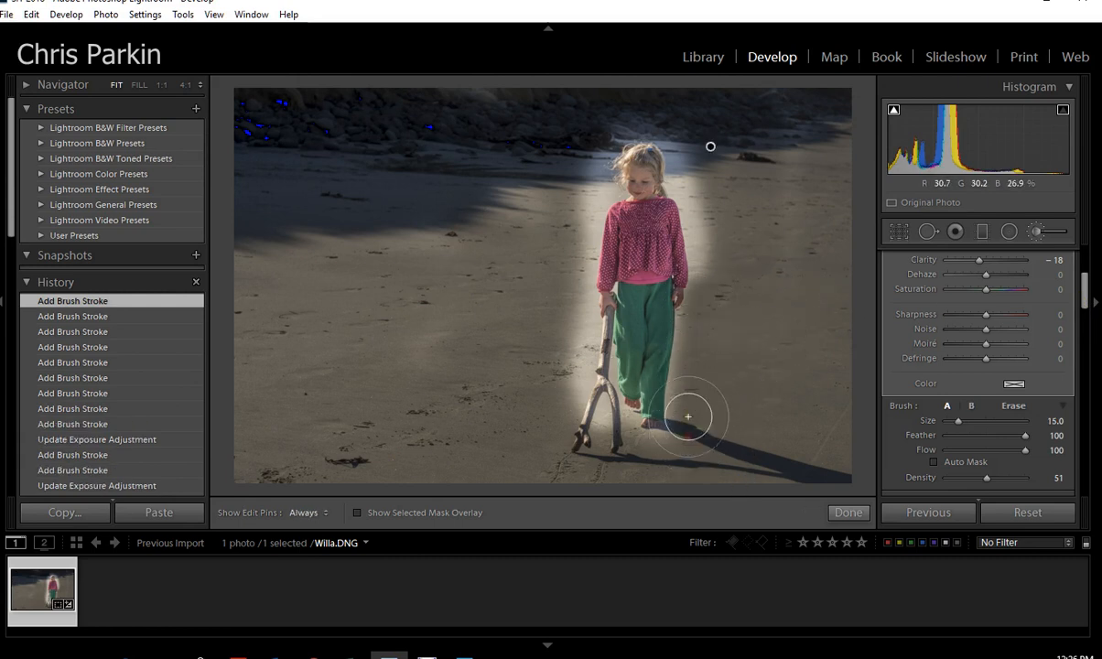
{"action": "scroll", "coordinate": [695, 366], "scroll_direction": "down", "scroll_amount": 2}
{"action": "left_click_drag", "start_coordinate": [697, 323], "coordinate": [677, 460]}
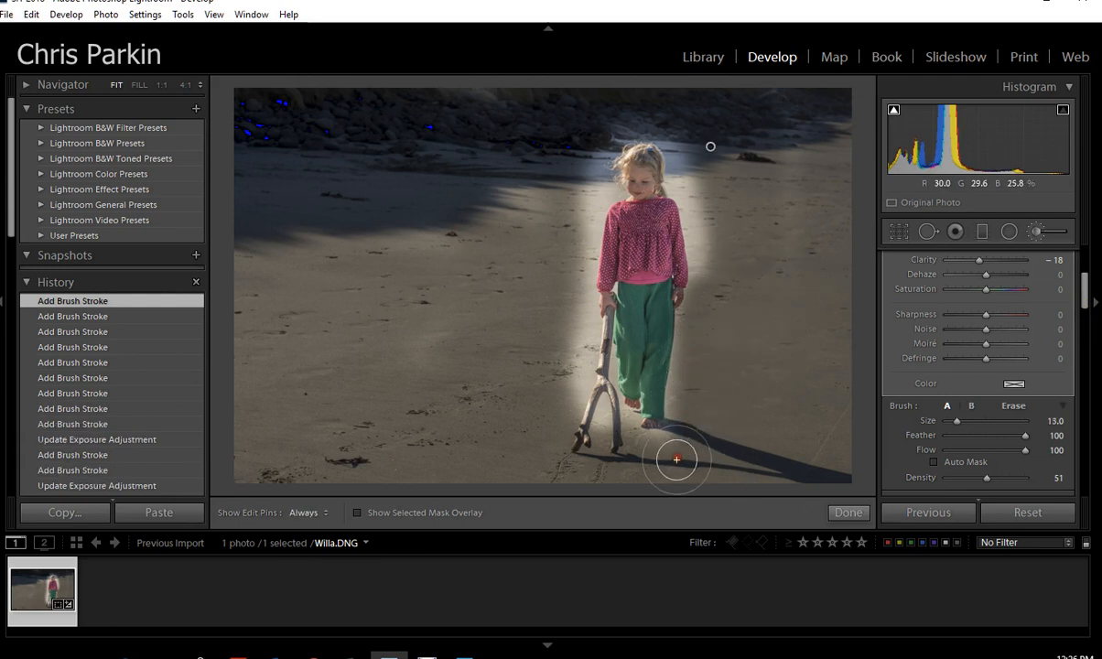
Paint out the remaining bright halo around the girl's head and shoulders, along the stick and below her feet
{"action": "mouse_move", "coordinate": [723, 263]}
{"action": "left_mouse_down"}
{"action": "mouse_move", "coordinate": [676, 138]}
{"action": "mouse_move", "coordinate": [601, 123]}
{"action": "mouse_move", "coordinate": [598, 183]}
{"action": "left_mouse_up"}
{"action": "mouse_move", "coordinate": [578, 238]}
{"action": "left_mouse_down"}
{"action": "mouse_move", "coordinate": [574, 405]}
{"action": "mouse_move", "coordinate": [562, 439]}
{"action": "left_mouse_up"}
{"action": "mouse_move", "coordinate": [597, 350]}
{"action": "left_mouse_down"}
{"action": "mouse_move", "coordinate": [606, 446]}
{"action": "mouse_move", "coordinate": [588, 417]}
{"action": "left_mouse_up"}
{"action": "left_click_drag", "start_coordinate": [671, 460], "coordinate": [655, 439]}
{"action": "left_click_drag", "start_coordinate": [584, 314], "coordinate": [583, 305]}
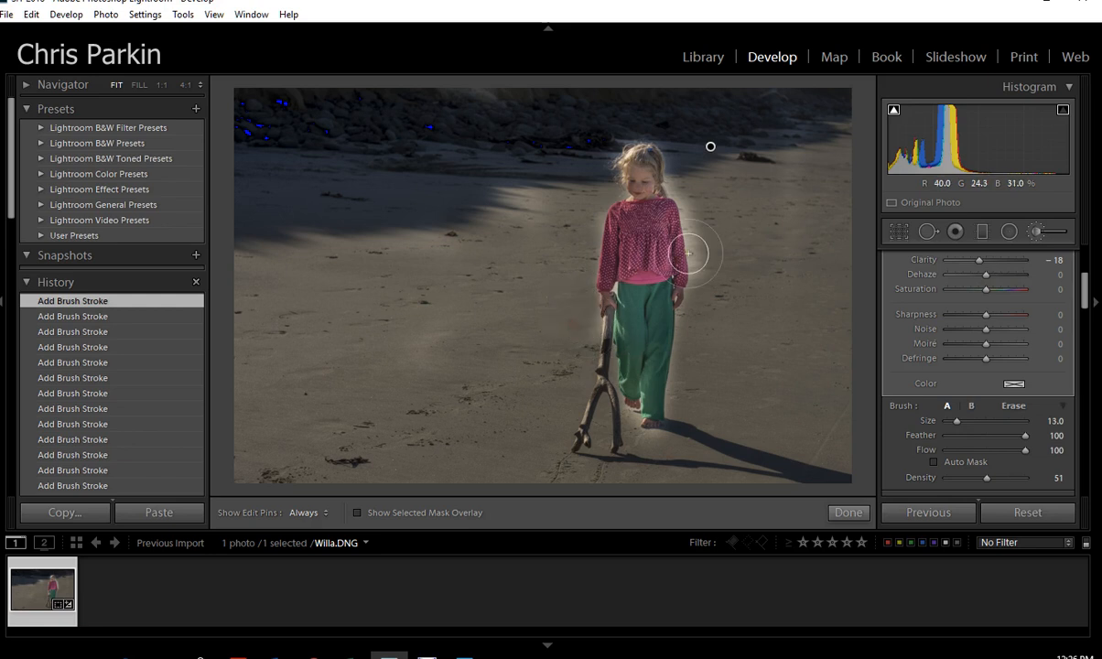
{"action": "left_click_drag", "start_coordinate": [701, 183], "coordinate": [710, 249]}
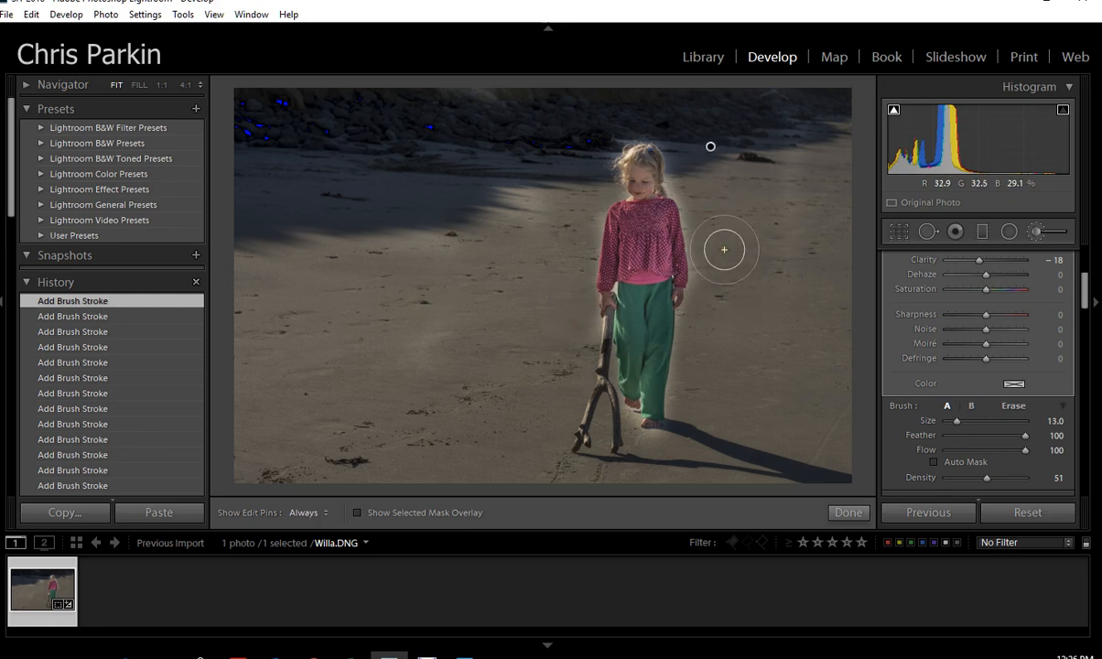
Darken the sand between the stick and the girl's feet with the brush at 1:1 magnification
{"action": "key", "text": "z"}
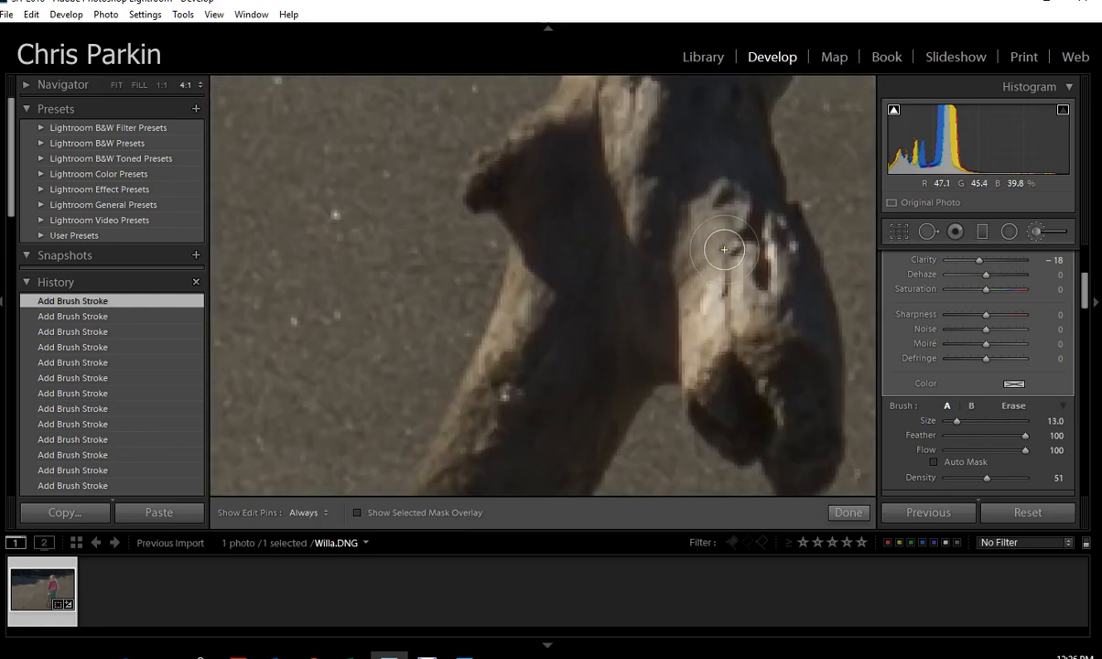
{"action": "key", "text": "space"}
{"action": "left_click_drag", "start_coordinate": [840, 174], "coordinate": [577, 343]}
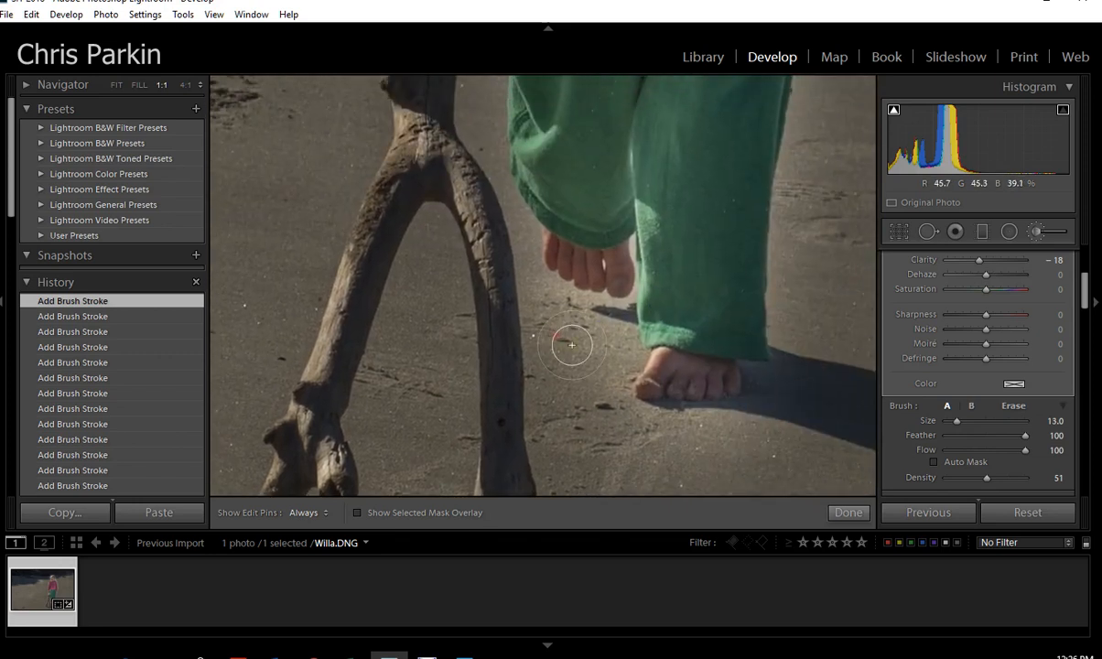
{"action": "mouse_move", "coordinate": [553, 299]}
{"action": "left_mouse_down"}
{"action": "mouse_move", "coordinate": [614, 321]}
{"action": "mouse_move", "coordinate": [622, 312]}
{"action": "mouse_move", "coordinate": [610, 390]}
{"action": "mouse_move", "coordinate": [559, 344]}
{"action": "mouse_move", "coordinate": [567, 402]}
{"action": "mouse_move", "coordinate": [615, 448]}
{"action": "mouse_move", "coordinate": [747, 434]}
{"action": "mouse_move", "coordinate": [651, 433]}
{"action": "mouse_move", "coordinate": [747, 408]}
{"action": "left_mouse_up"}
Paint the darkening along the outer edge of the girl's green trousers on the side away from the stick
{"action": "key", "text": "space"}
{"action": "left_click_drag", "start_coordinate": [836, 222], "coordinate": [676, 374]}
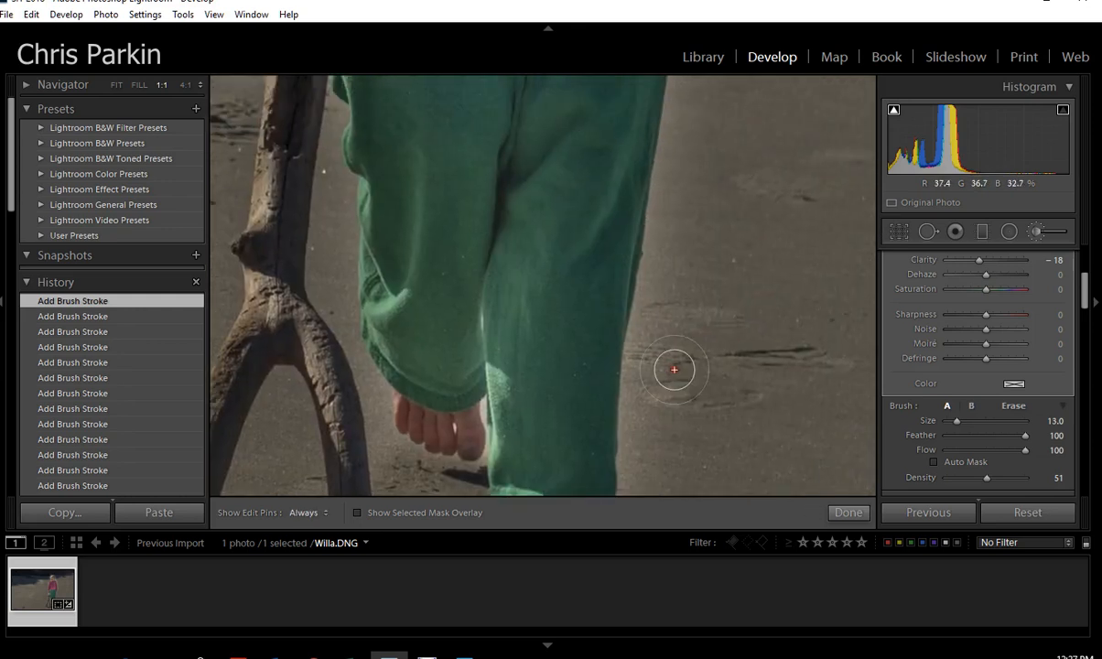
{"action": "mouse_move", "coordinate": [651, 445]}
{"action": "left_mouse_down"}
{"action": "mouse_move", "coordinate": [674, 203]}
{"action": "mouse_move", "coordinate": [652, 477]}
{"action": "mouse_move", "coordinate": [642, 360]}
{"action": "left_mouse_up"}
{"action": "key", "text": "space"}
{"action": "mouse_move", "coordinate": [642, 421]}
{"action": "left_mouse_down"}
{"action": "mouse_move", "coordinate": [646, 210]}
{"action": "mouse_move", "coordinate": [618, 389]}
{"action": "mouse_move", "coordinate": [590, 451]}
{"action": "mouse_move", "coordinate": [612, 216]}
{"action": "mouse_move", "coordinate": [679, 103]}
{"action": "mouse_move", "coordinate": [640, 401]}
{"action": "mouse_move", "coordinate": [661, 129]}
{"action": "left_mouse_up"}
Reduce the brush size to 6 and darken the small bright gaps of sand around the girl's hands and waist
{"action": "key", "text": "space"}
{"action": "key", "text": "space"}
{"action": "left_click_drag", "start_coordinate": [708, 212], "coordinate": [613, 379]}
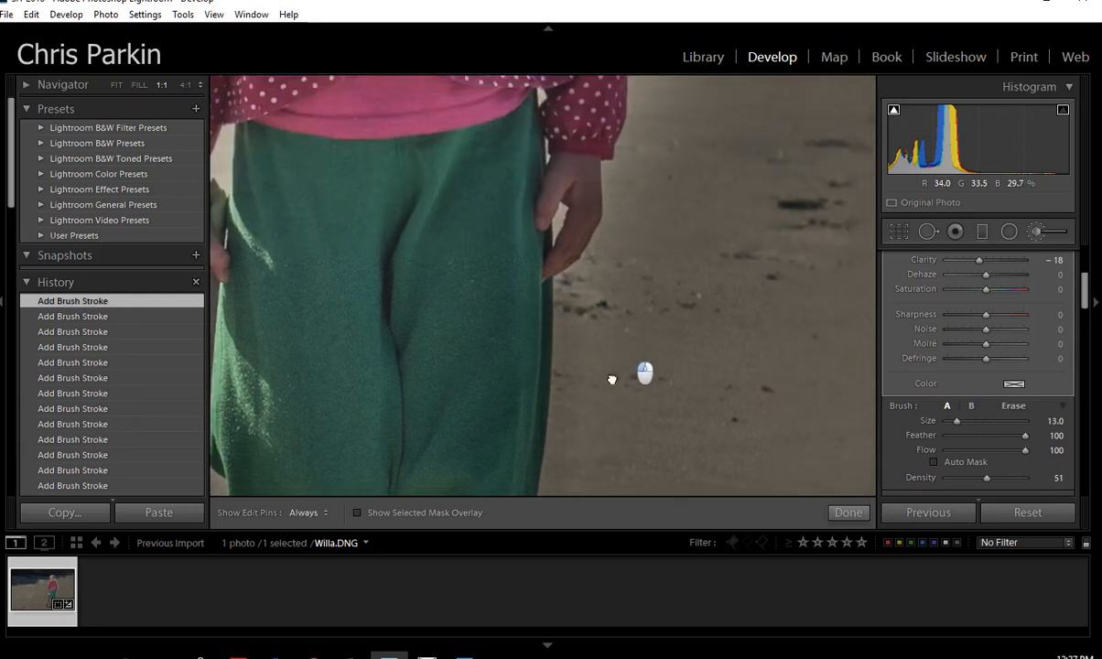
{"action": "scroll", "coordinate": [570, 222], "scroll_direction": "down", "scroll_amount": 6}
{"action": "left_click_drag", "start_coordinate": [563, 203], "coordinate": [553, 242]}
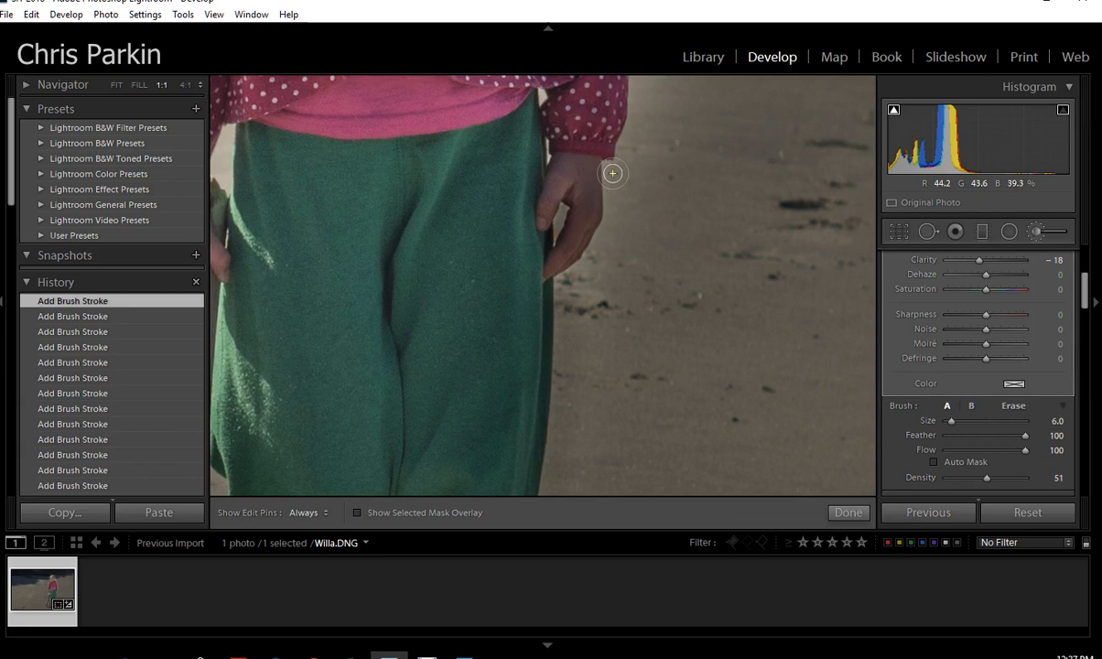
{"action": "left_click_drag", "start_coordinate": [540, 100], "coordinate": [540, 110]}
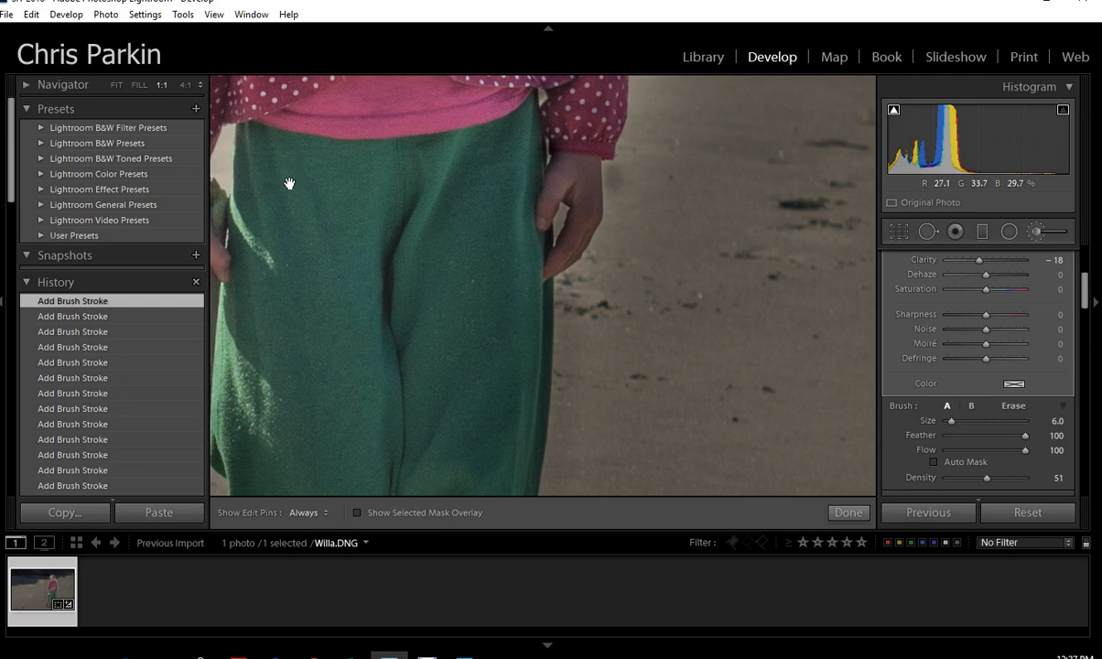
{"action": "left_click_drag", "start_coordinate": [289, 183], "coordinate": [383, 226]}
{"action": "mouse_move", "coordinate": [305, 218]}
{"action": "left_mouse_down"}
{"action": "mouse_move", "coordinate": [315, 223]}
{"action": "mouse_move", "coordinate": [320, 173]}
{"action": "mouse_move", "coordinate": [310, 192]}
{"action": "left_mouse_up"}
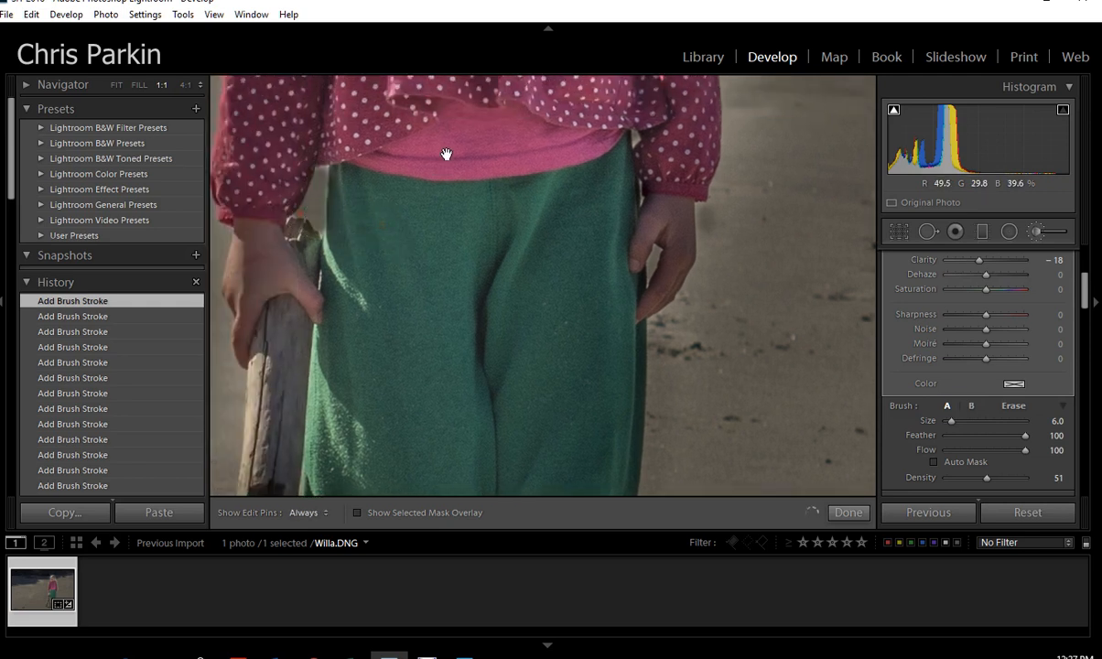
Darken the background beside the girl's neck, shoulders and hair, enlarging the brush to size 13 for the wider areas
{"action": "left_click_drag", "start_coordinate": [446, 153], "coordinate": [418, 379]}
{"action": "left_click_drag", "start_coordinate": [519, 188], "coordinate": [557, 425]}
{"action": "left_click_drag", "start_coordinate": [505, 320], "coordinate": [487, 429]}
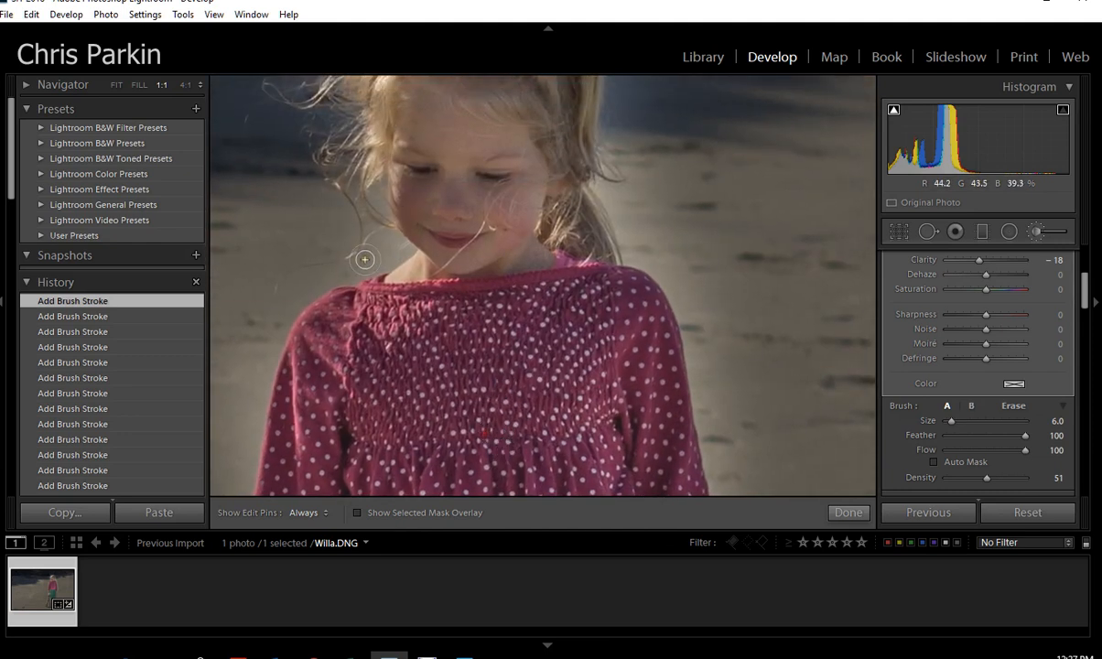
{"action": "mouse_move", "coordinate": [368, 258]}
{"action": "left_mouse_down"}
{"action": "mouse_move", "coordinate": [388, 265]}
{"action": "mouse_move", "coordinate": [403, 250]}
{"action": "mouse_move", "coordinate": [344, 187]}
{"action": "mouse_move", "coordinate": [362, 190]}
{"action": "mouse_move", "coordinate": [364, 224]}
{"action": "mouse_move", "coordinate": [343, 271]}
{"action": "mouse_move", "coordinate": [273, 276]}
{"action": "mouse_move", "coordinate": [374, 253]}
{"action": "mouse_move", "coordinate": [352, 230]}
{"action": "left_mouse_up"}
{"action": "mouse_move", "coordinate": [602, 180]}
{"action": "left_mouse_down"}
{"action": "mouse_move", "coordinate": [636, 225]}
{"action": "mouse_move", "coordinate": [642, 247]}
{"action": "mouse_move", "coordinate": [625, 229]}
{"action": "mouse_move", "coordinate": [634, 264]}
{"action": "mouse_move", "coordinate": [611, 145]}
{"action": "mouse_move", "coordinate": [631, 233]}
{"action": "mouse_move", "coordinate": [689, 295]}
{"action": "mouse_move", "coordinate": [641, 249]}
{"action": "left_mouse_up"}
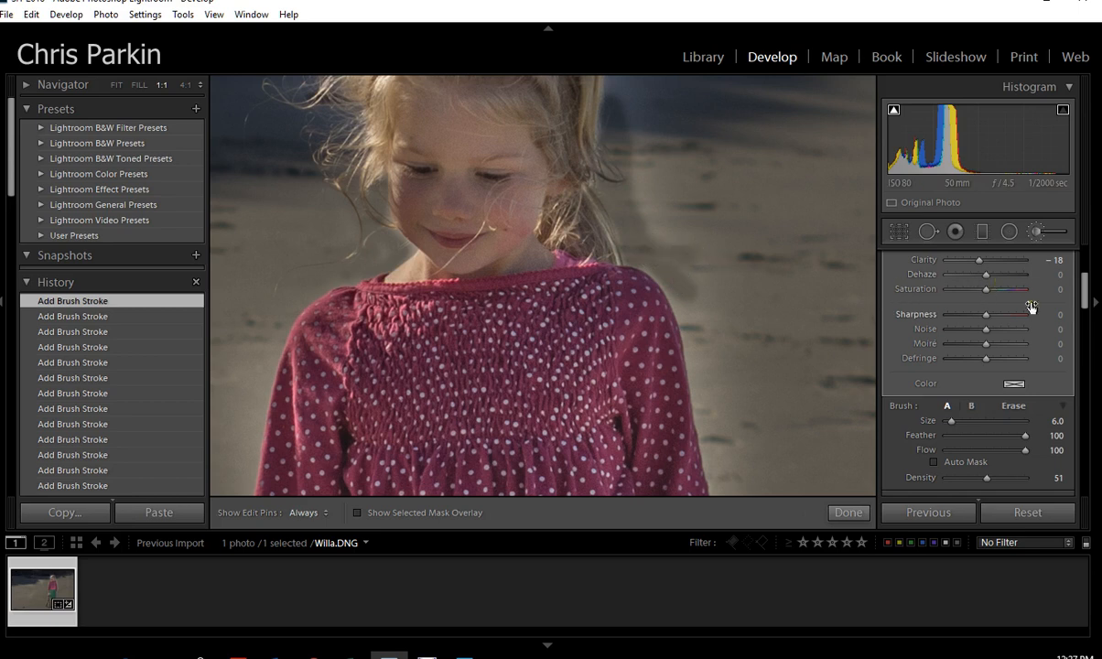
{"action": "scroll", "coordinate": [709, 271], "scroll_direction": "up", "scroll_amount": 5}
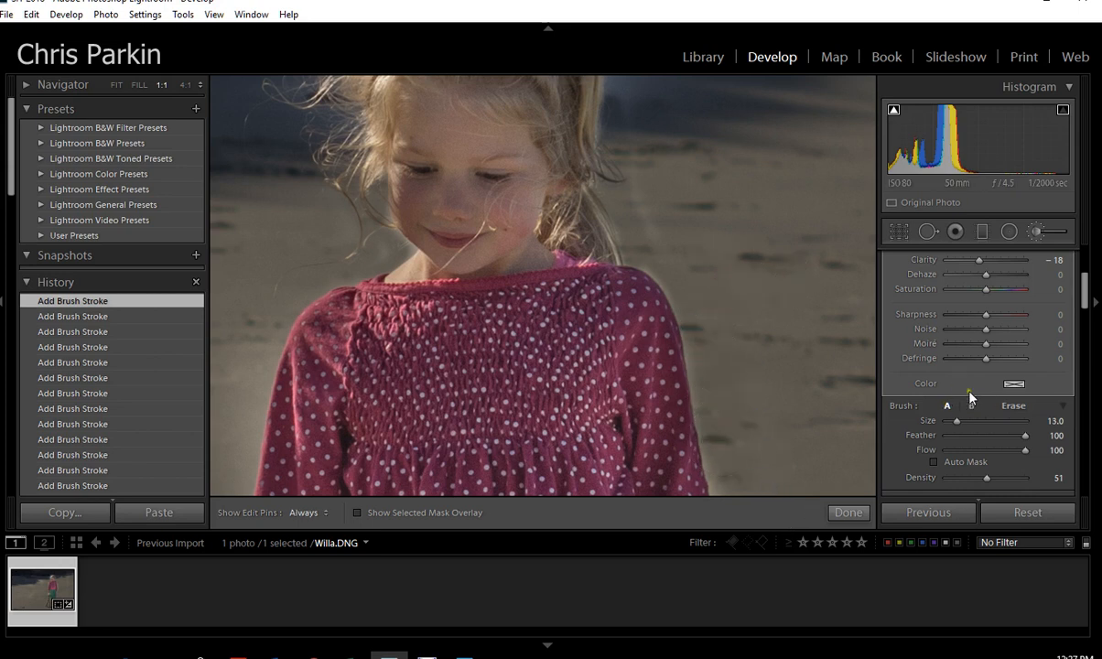
Raise the background brush adjustment's Exposure for a subtler darkening, close the brush, and view the photo at Fill size
{"action": "scroll", "coordinate": [1085, 280], "scroll_direction": "up", "scroll_amount": 3}
{"action": "left_click_drag", "start_coordinate": [947, 273], "coordinate": [971, 275]}
{"action": "left_click", "coordinate": [848, 512]}
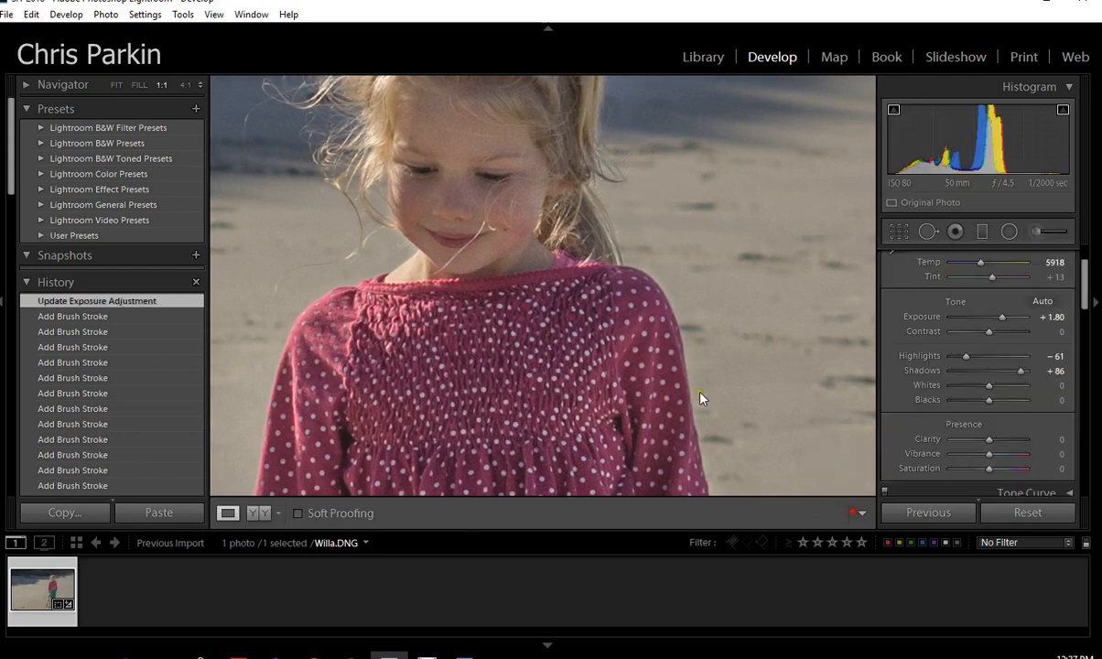
{"action": "left_click", "coordinate": [573, 249]}
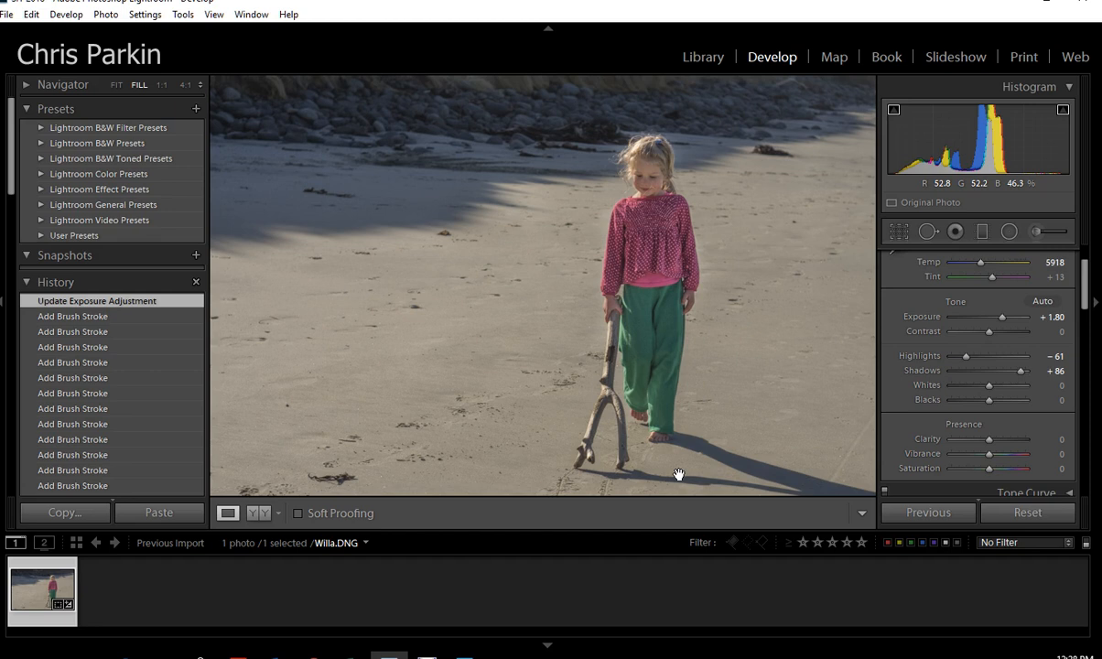
Brush a new adjustment over the girl's face and upper body with Clarity 36 and Exposure 0.56, and finish brushing
{"action": "left_click", "coordinate": [1036, 231]}
{"action": "left_click_drag", "start_coordinate": [644, 172], "coordinate": [649, 206]}
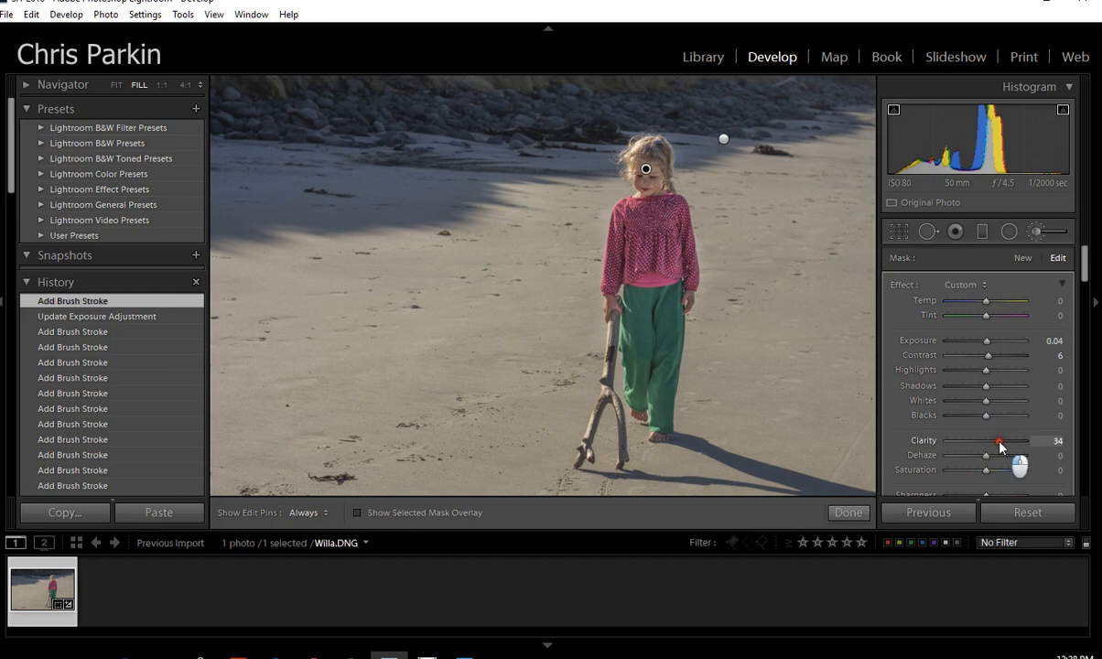
{"action": "left_click_drag", "start_coordinate": [1002, 447], "coordinate": [1001, 445]}
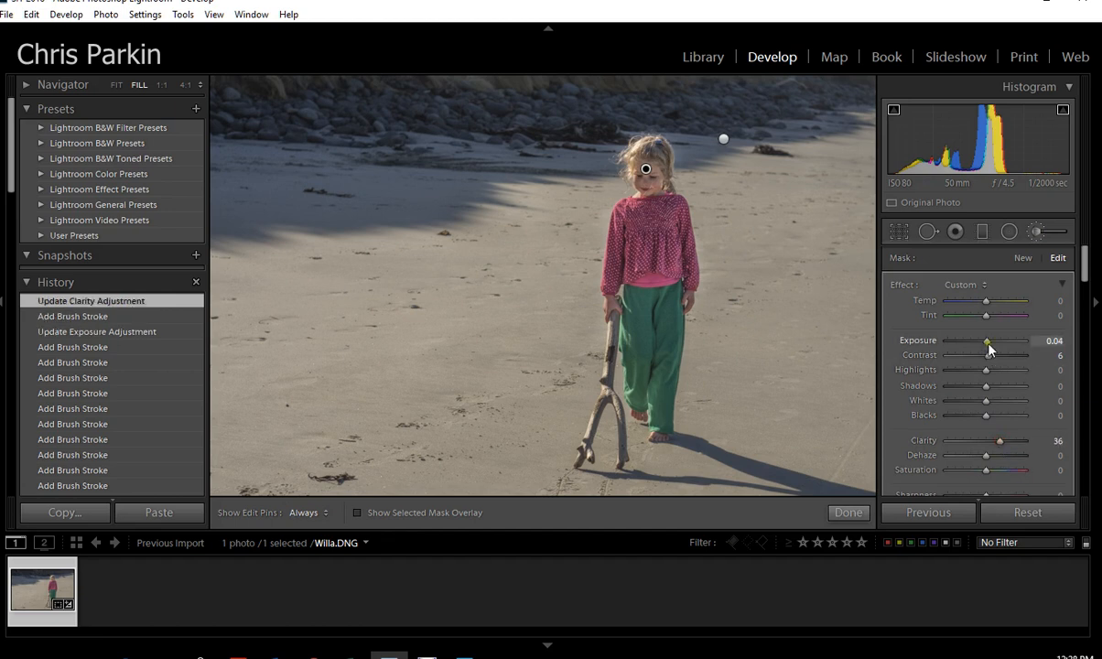
{"action": "left_click_drag", "start_coordinate": [995, 348], "coordinate": [995, 348]}
{"action": "left_click", "coordinate": [848, 513]}
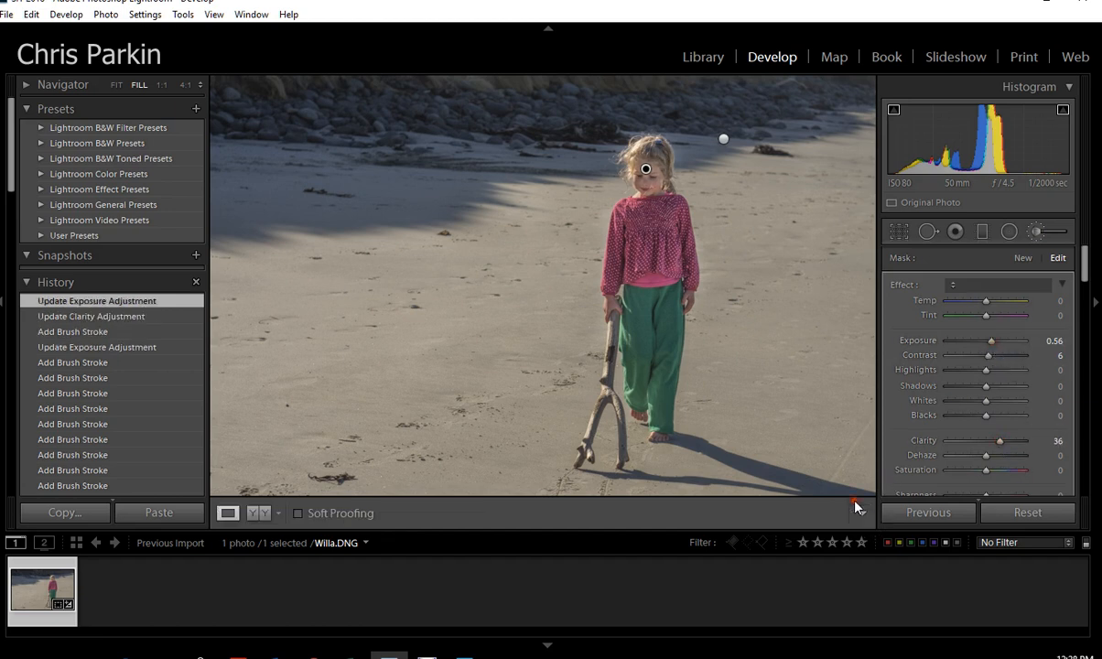